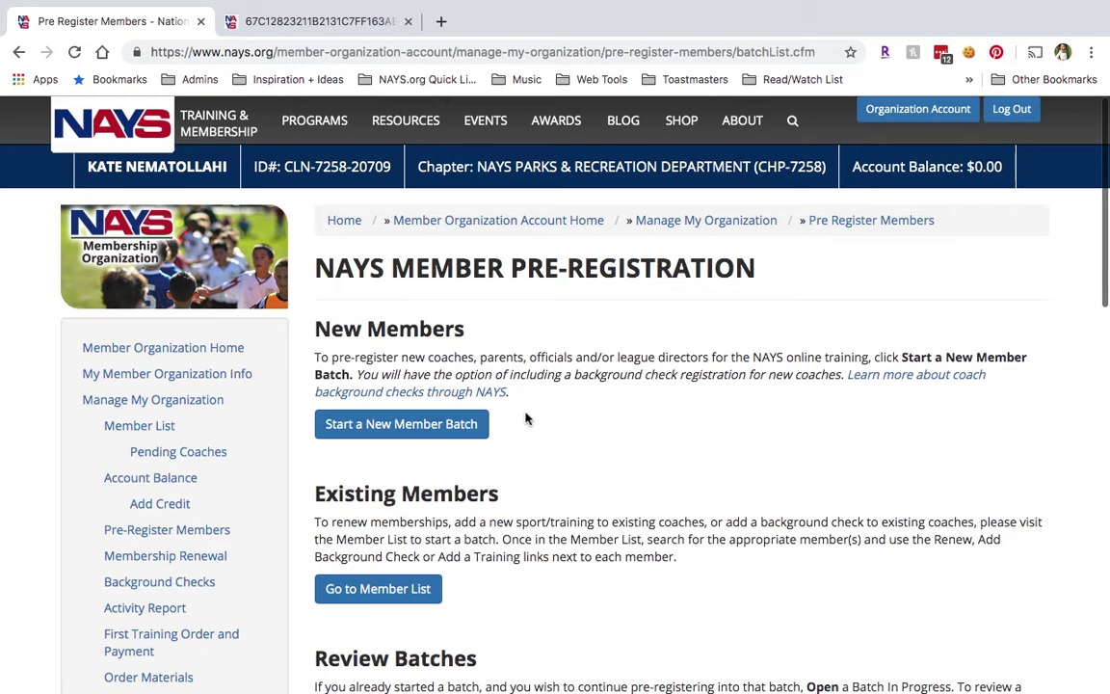
click(514, 221)
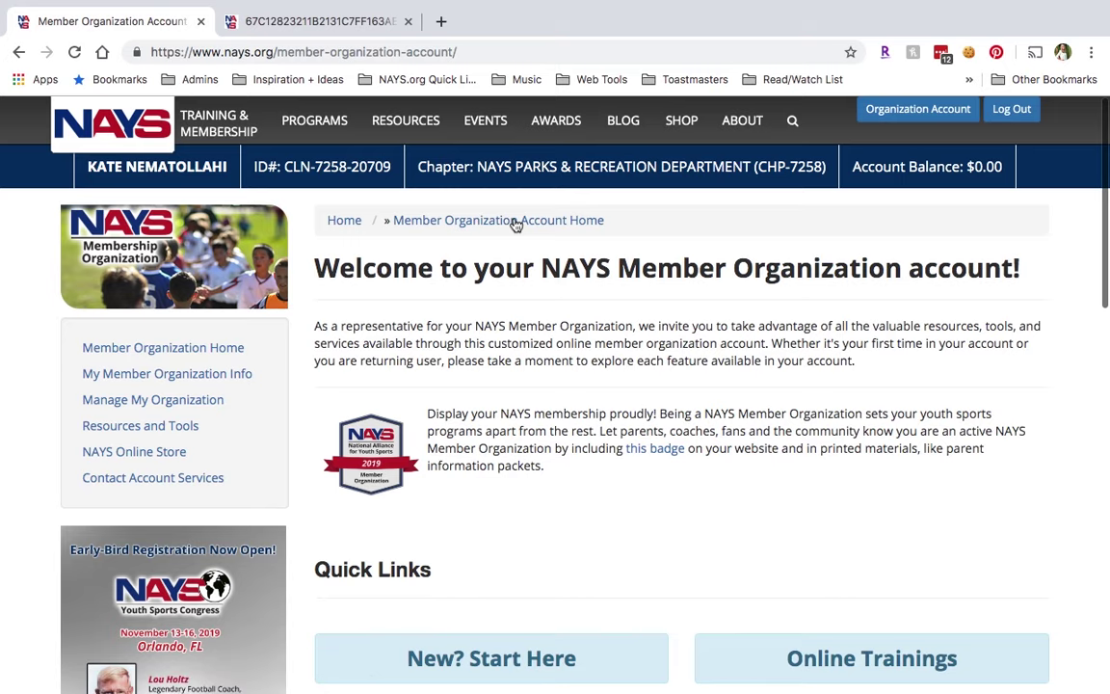
scroll(532, 292, down, 3)
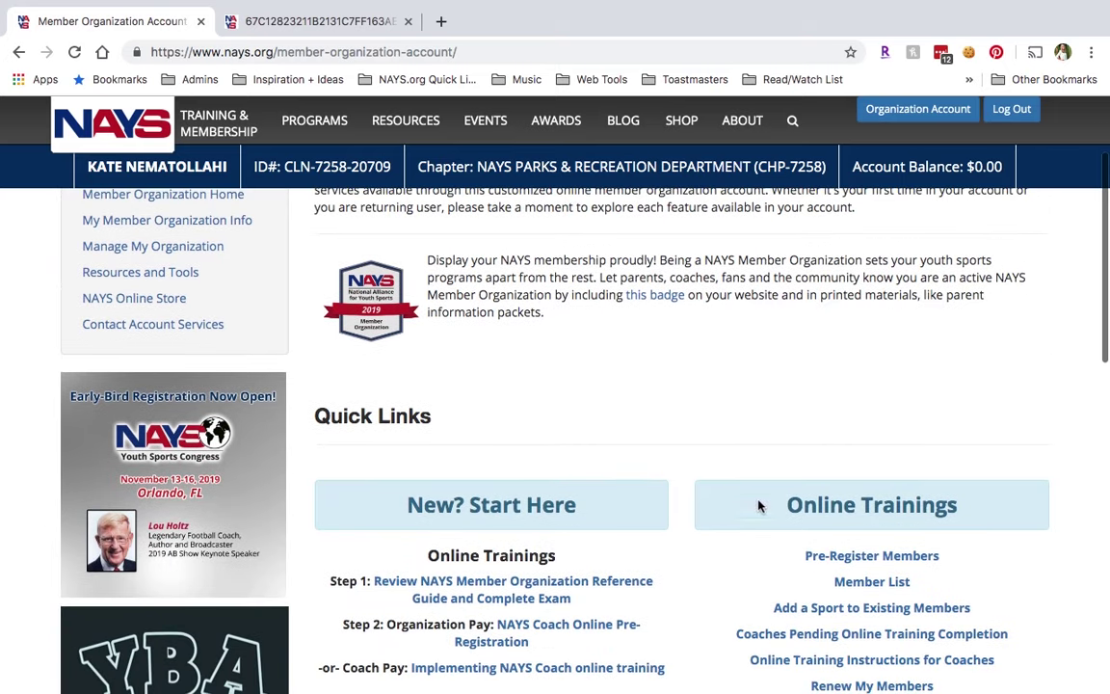
click(817, 562)
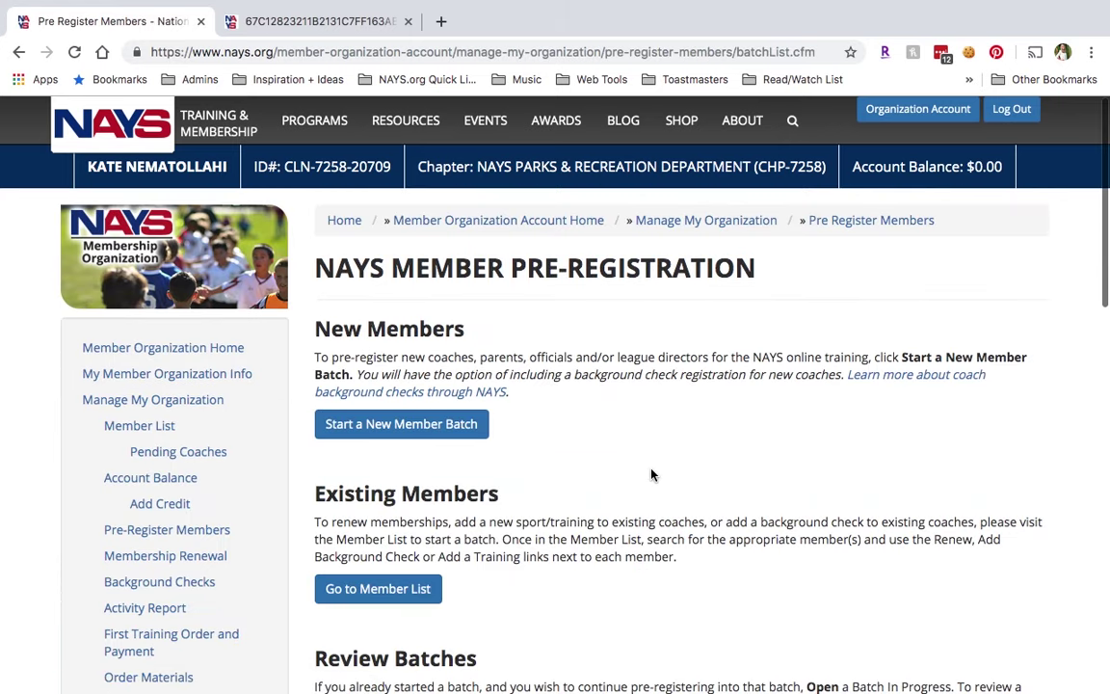
Start a new member batch as a Coach, entering the coach's first name, last name and e-mail twice.
click(444, 426)
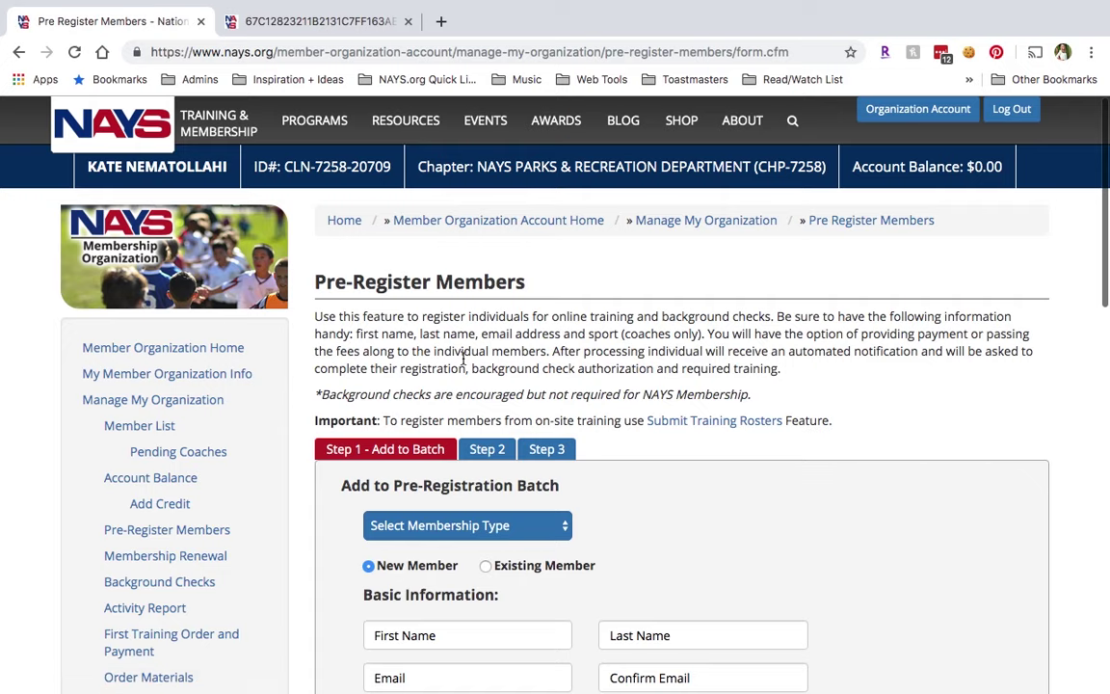
scroll(463, 357, down, 1)
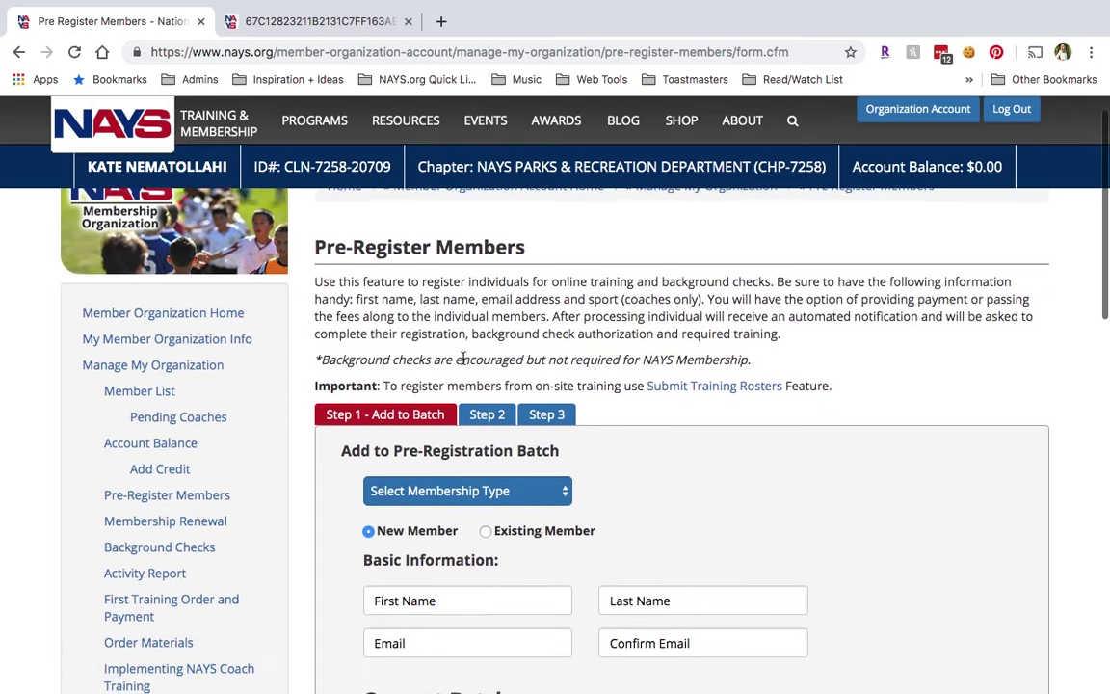
scroll(464, 358, down, 3)
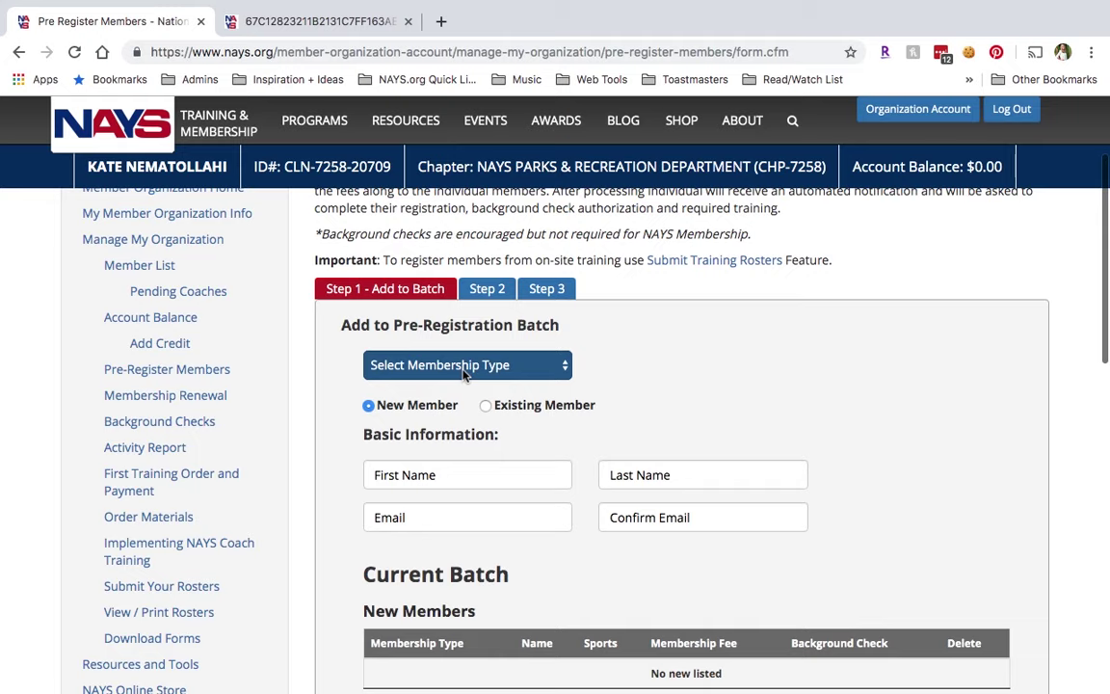
click(463, 367)
click(459, 379)
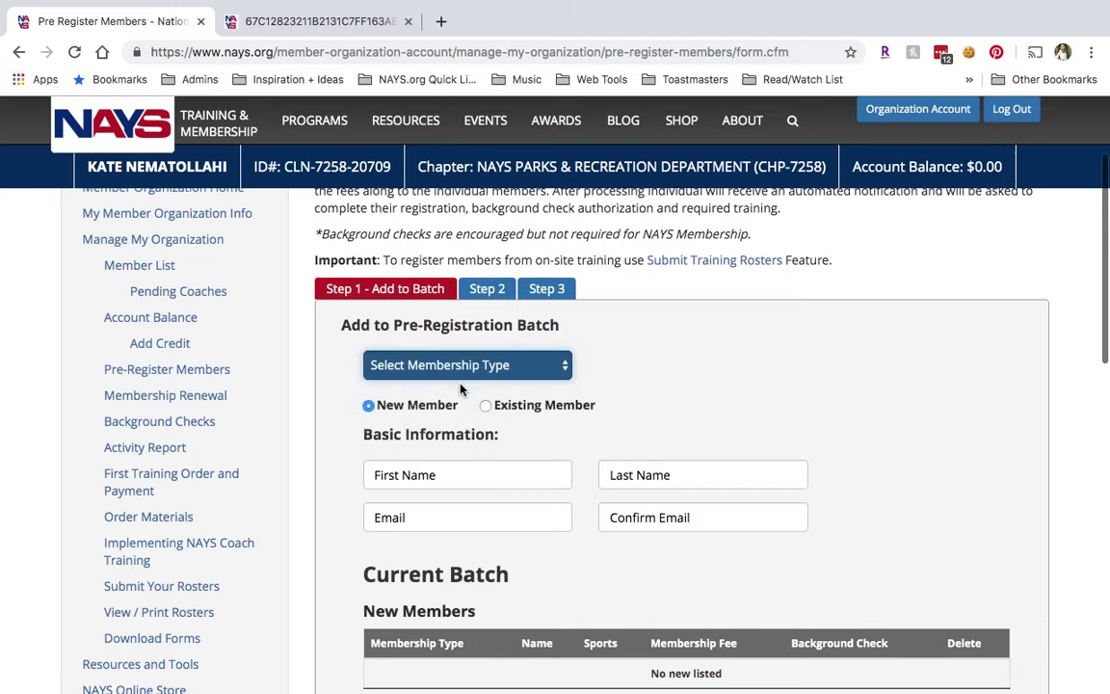
click(453, 474)
text(Sam)
key(Tab)
text(Sample)
key(Tab)
text(test@testnays.org)
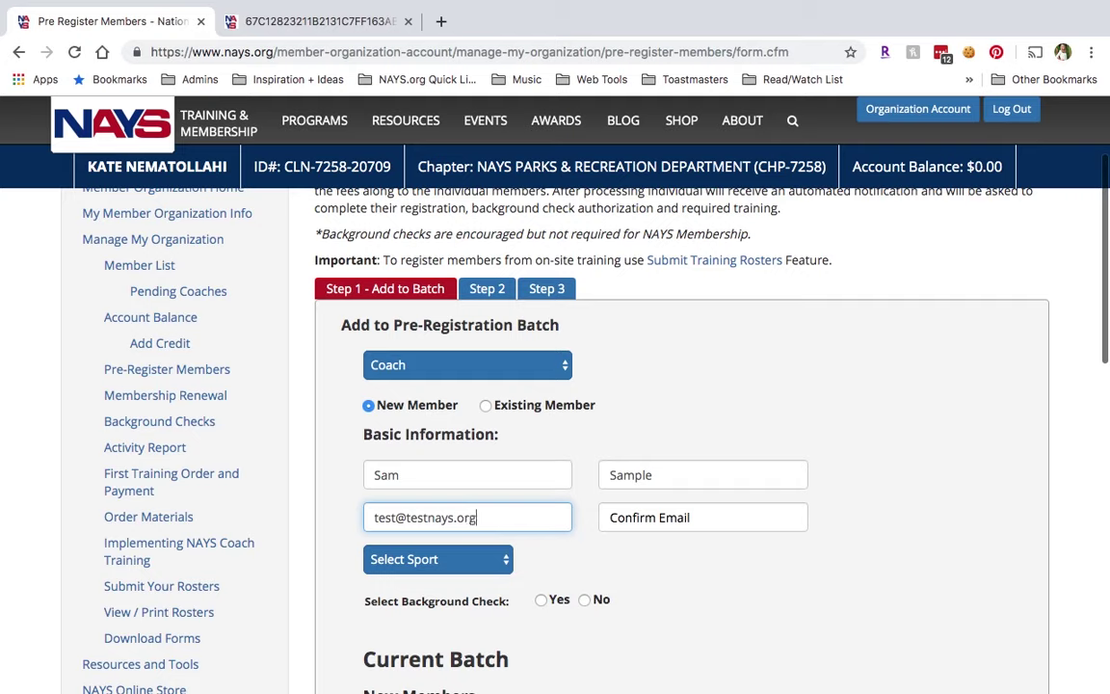
key(Tab)
text(test@testnays.org)
Choose Baseball 8 & Under, decline the background check, and add the coach to the batch.
click(382, 560)
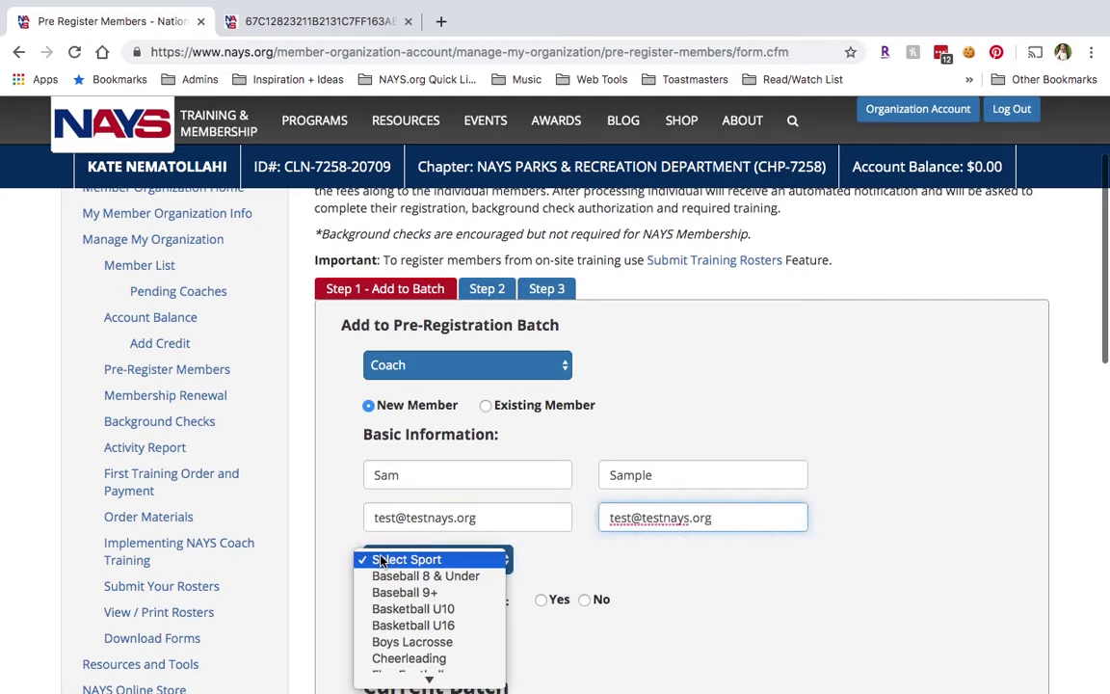
click(432, 575)
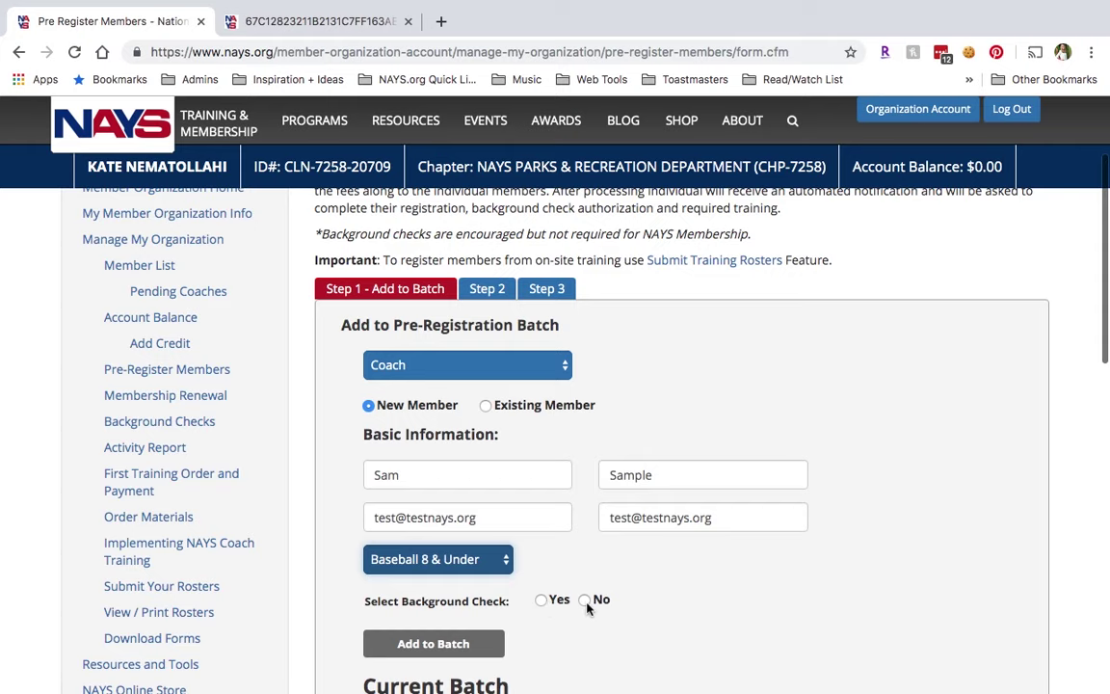
click(584, 600)
scroll(567, 524, down, 1)
scroll(567, 524, down, 1)
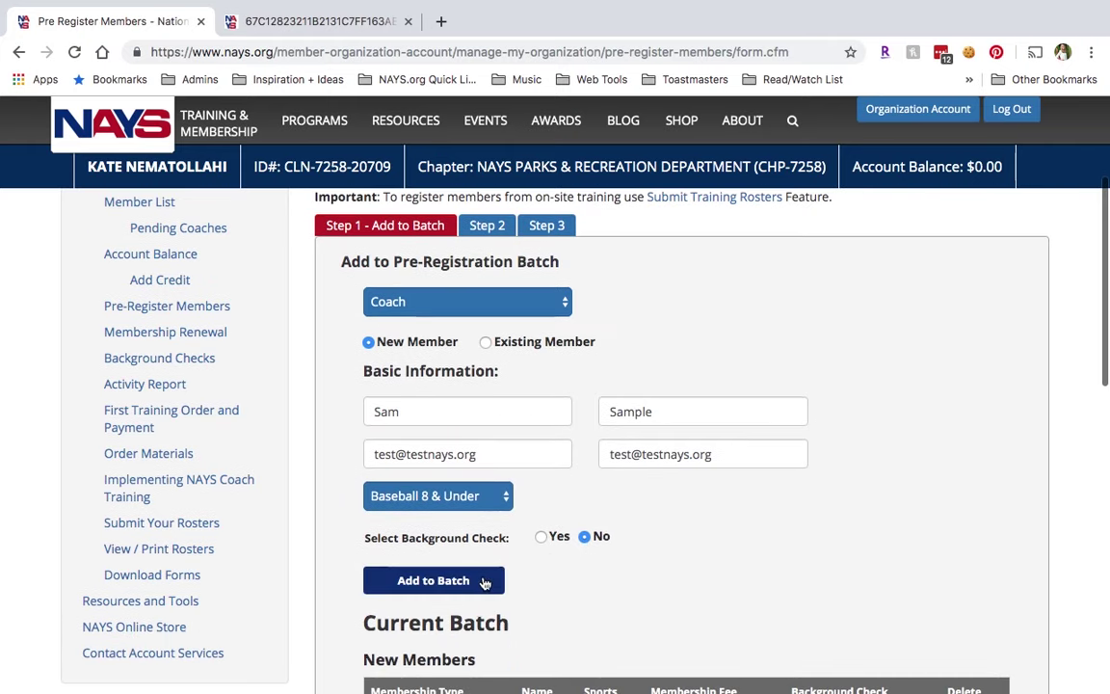
click(459, 589)
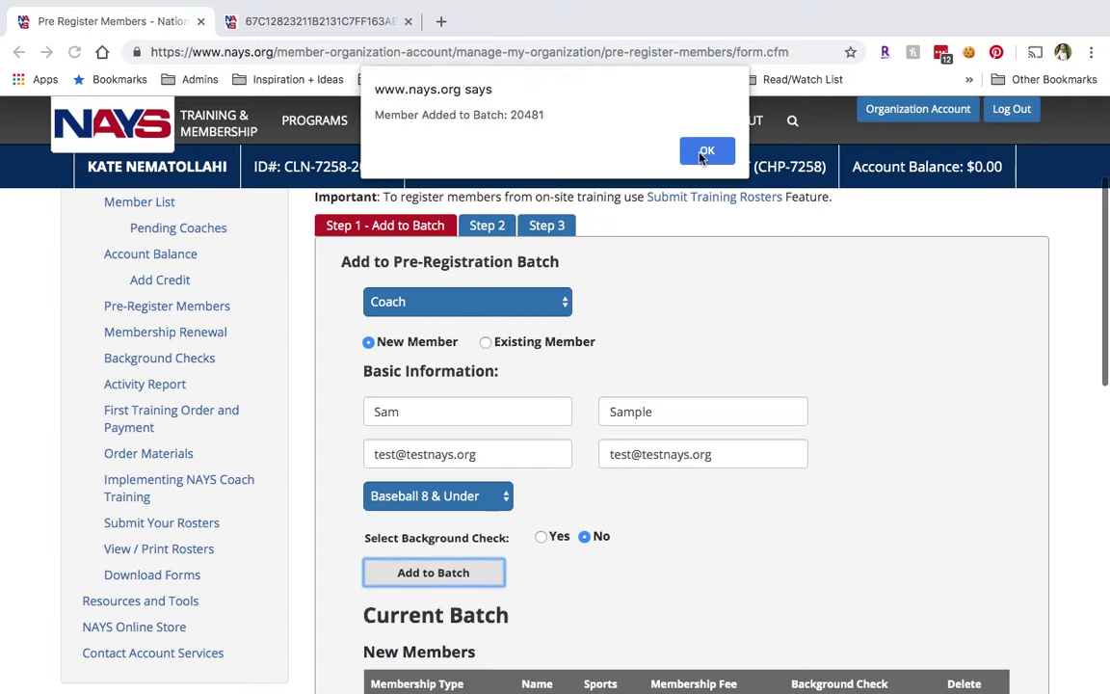
click(704, 152)
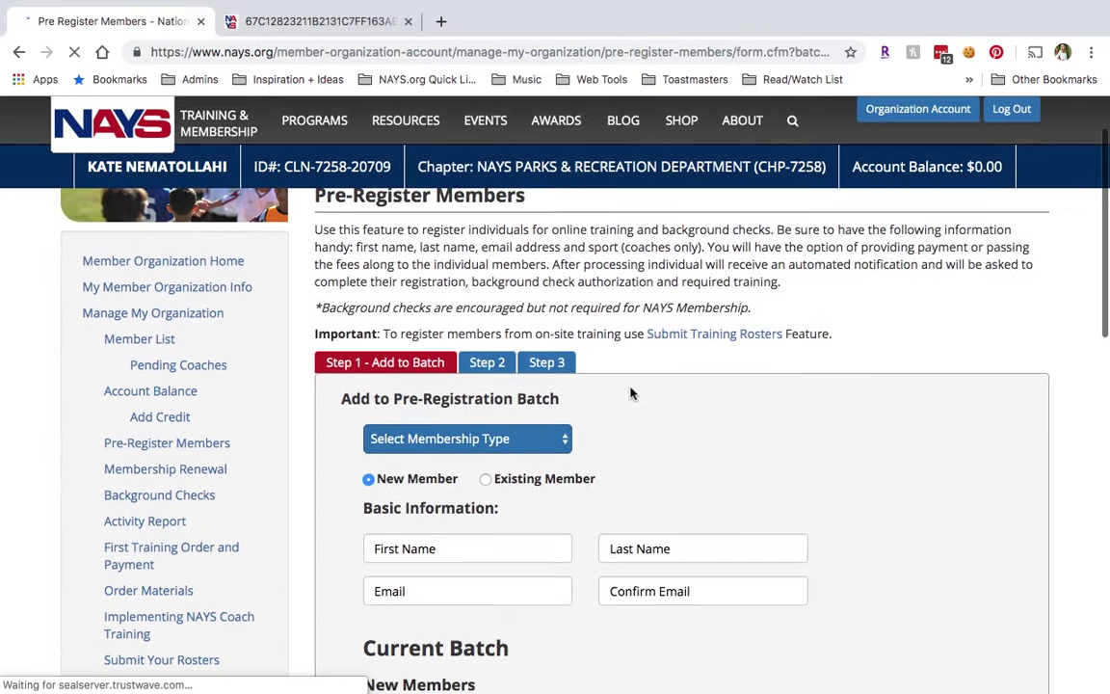
scroll(629, 391, down, 3)
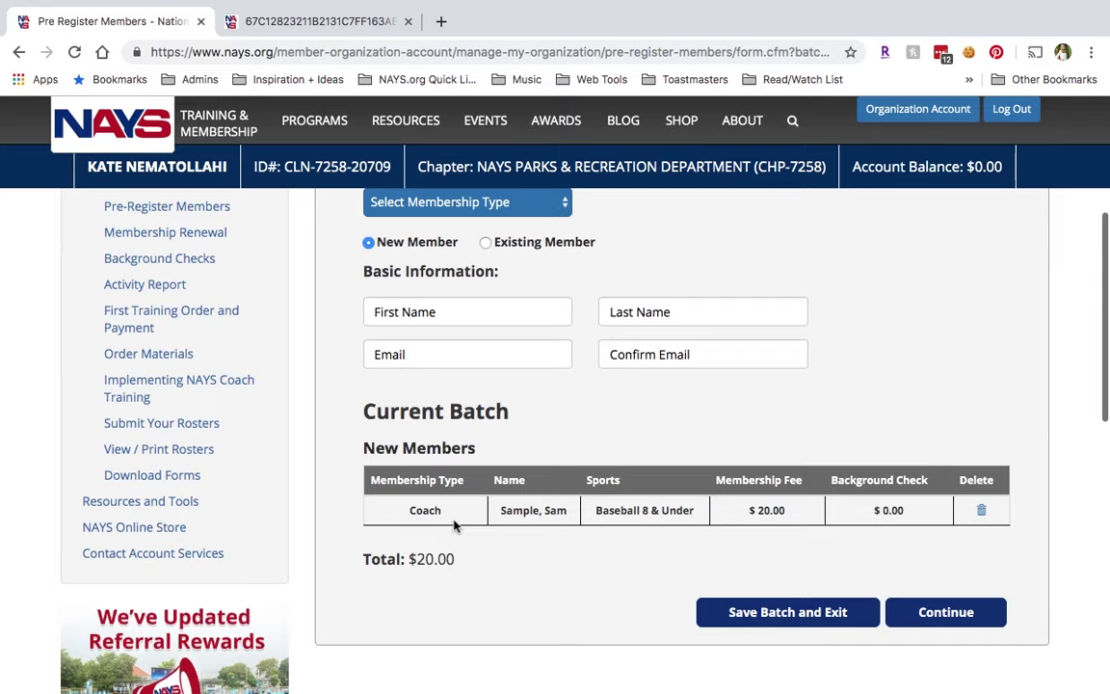
scroll(456, 525, up, 1)
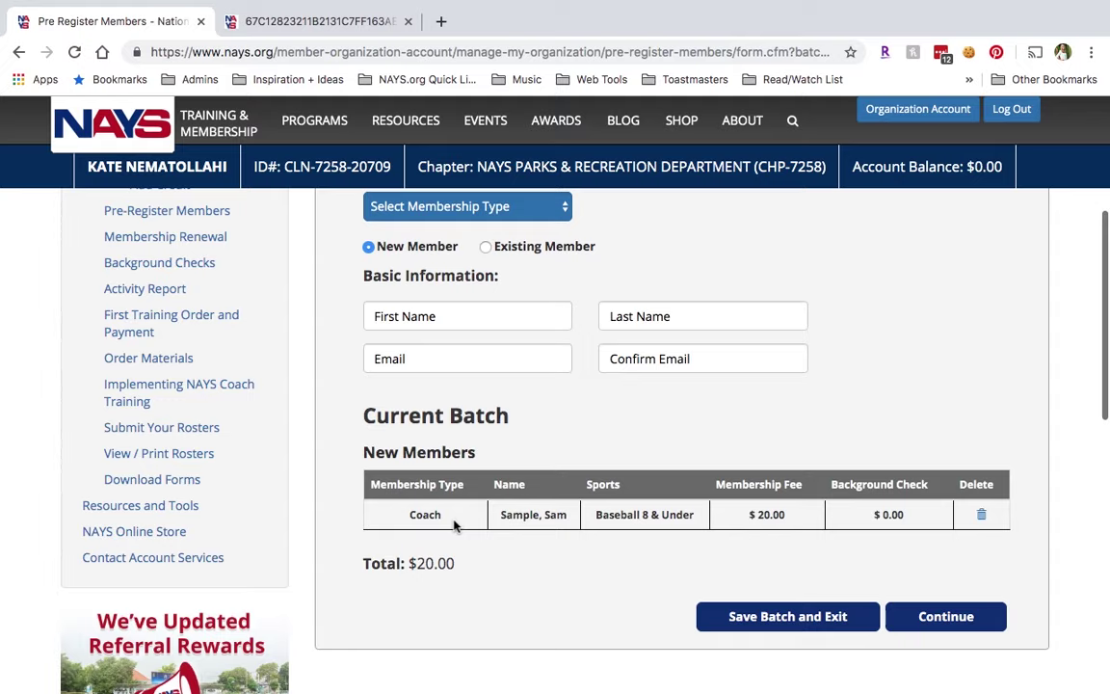
scroll(456, 525, up, 5)
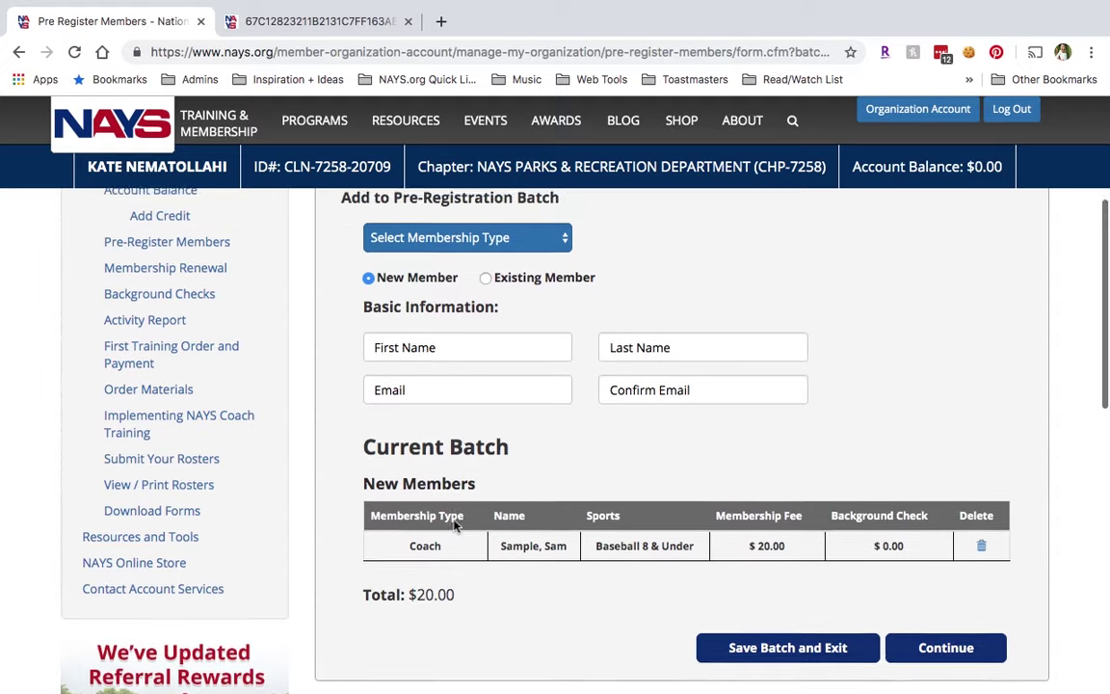
scroll(503, 354, up, 2)
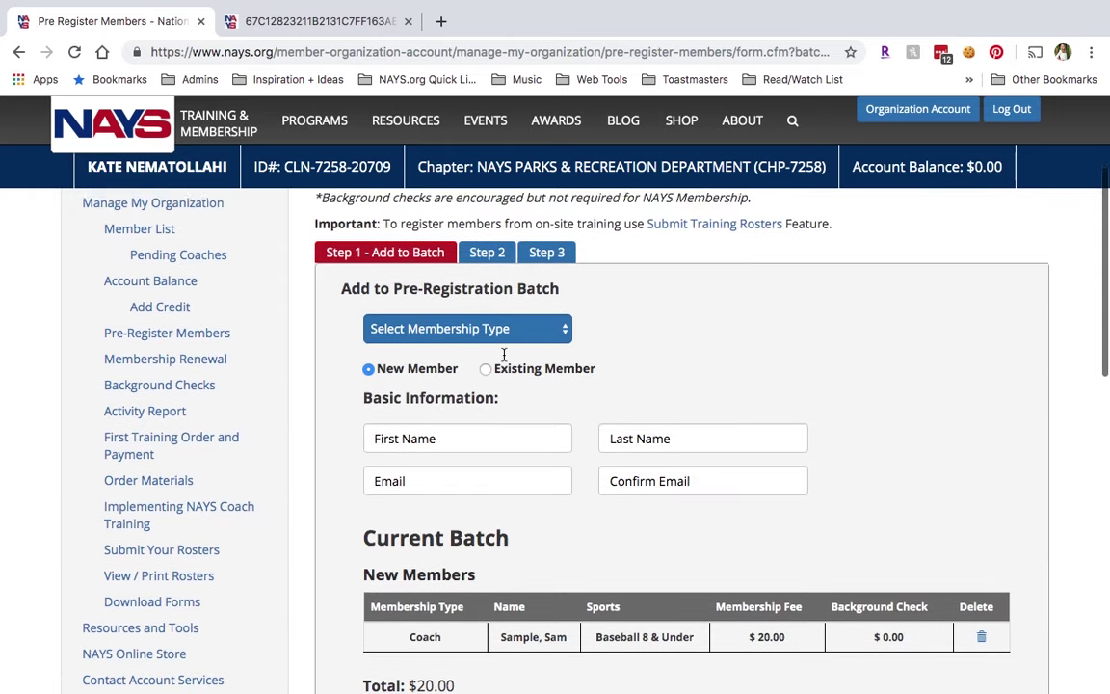
click(503, 358)
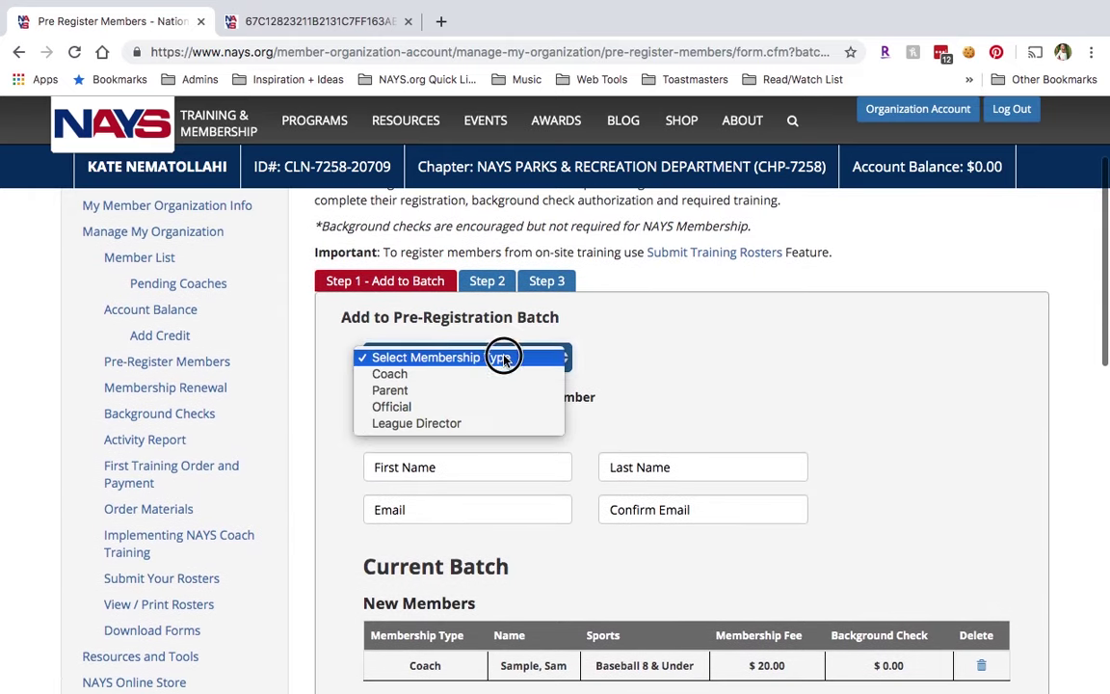
click(616, 363)
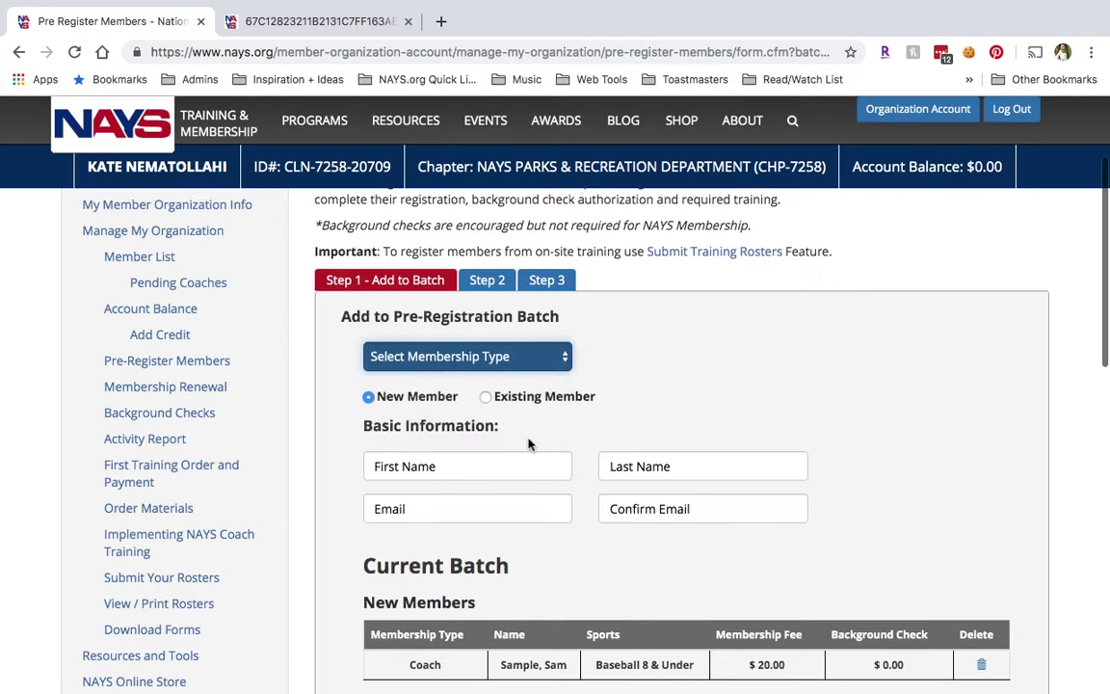
scroll(510, 449, down, 2)
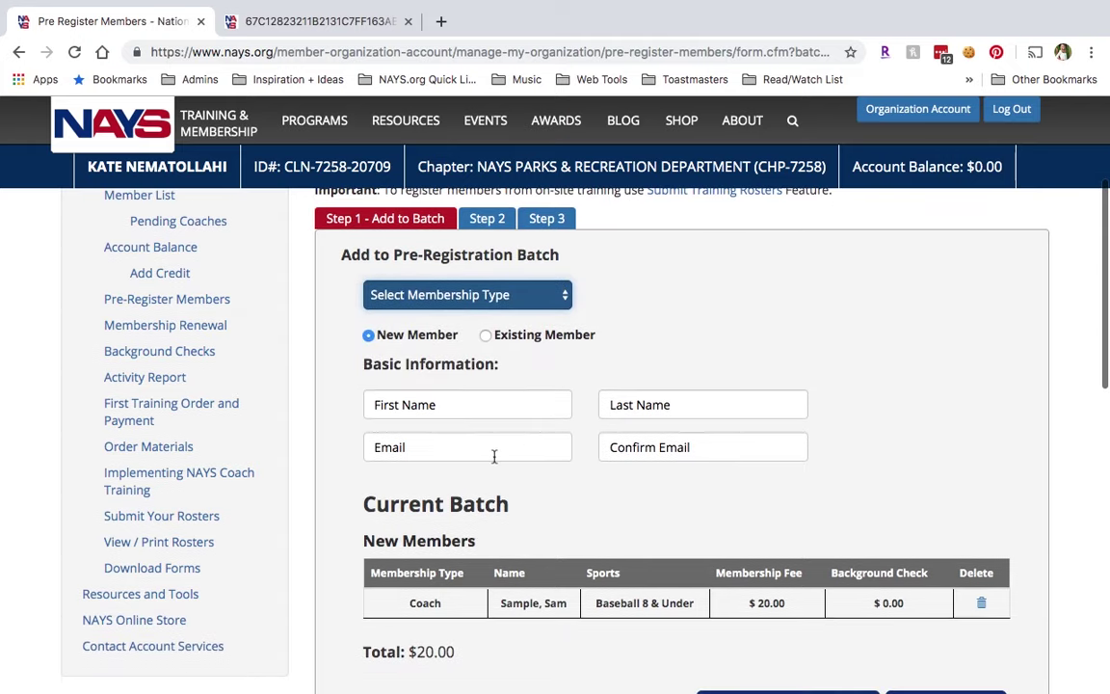
scroll(494, 456, down, 2)
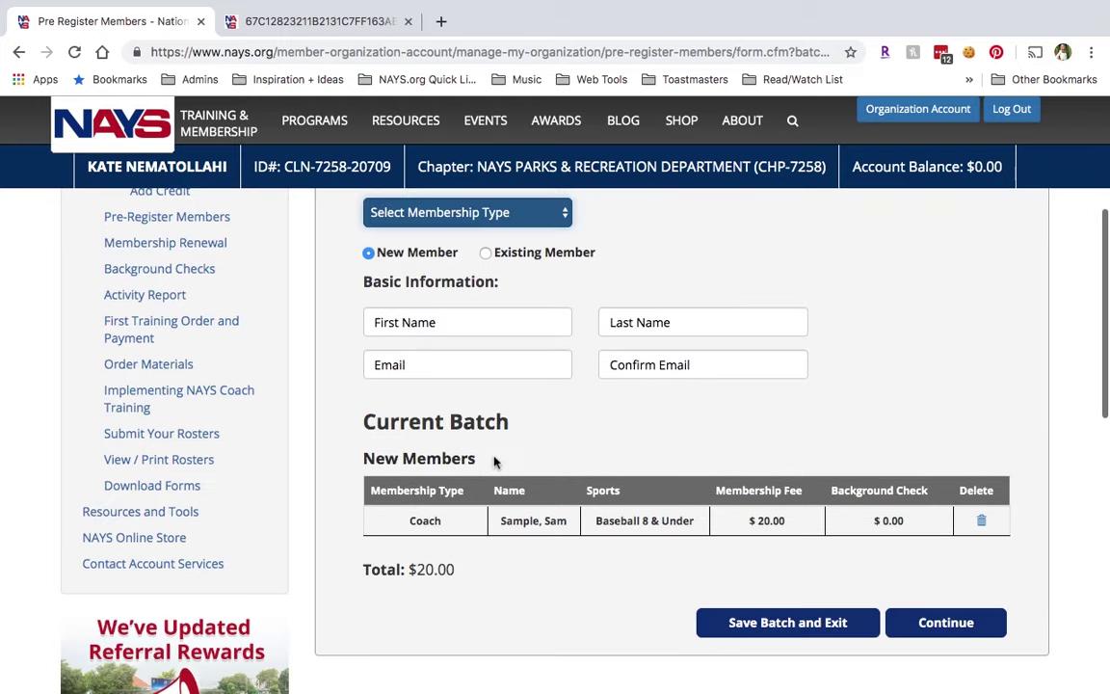
Save batch 20481 as in progress, reopen it, and continue to payment options.
click(794, 623)
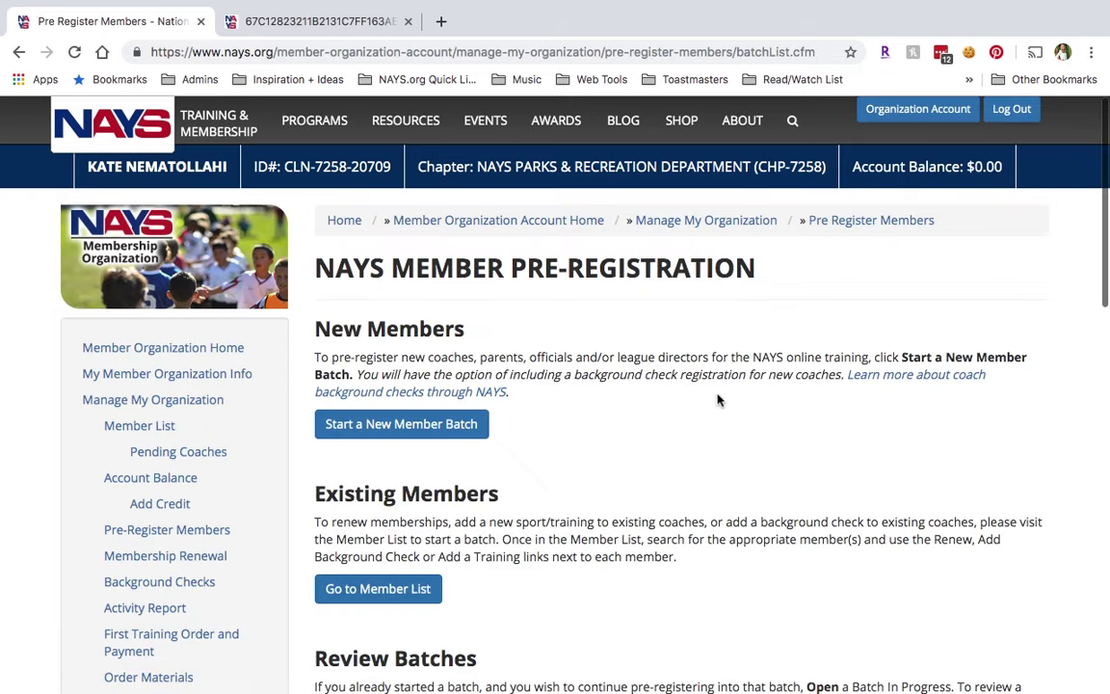
scroll(731, 367, down, 5)
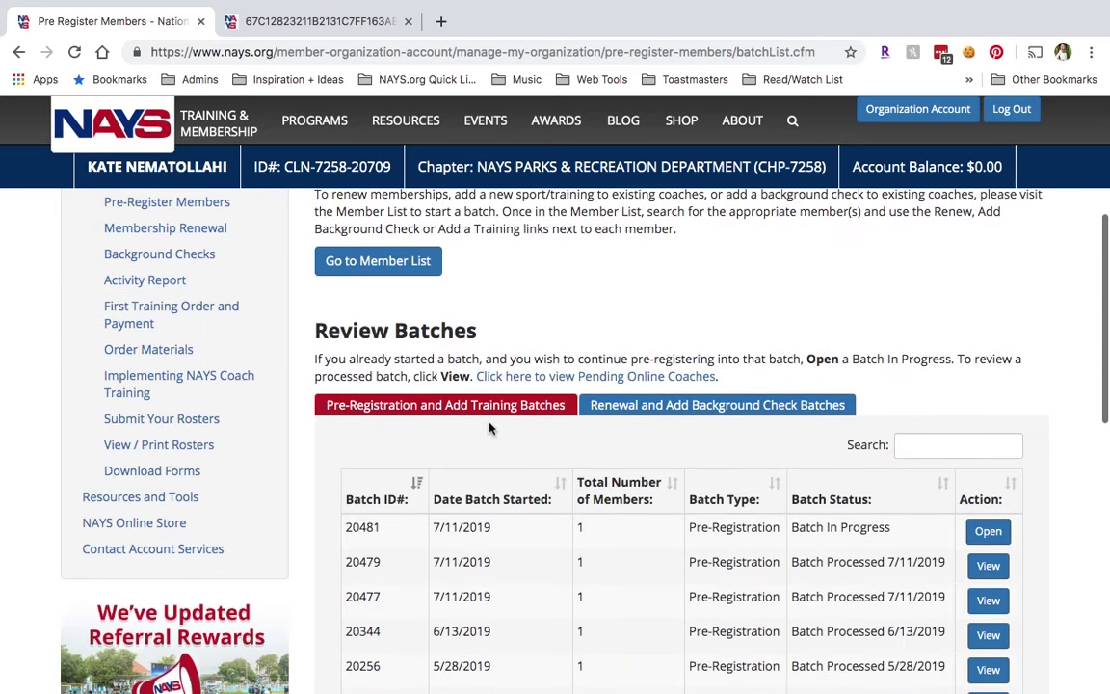
scroll(491, 452, down, 1)
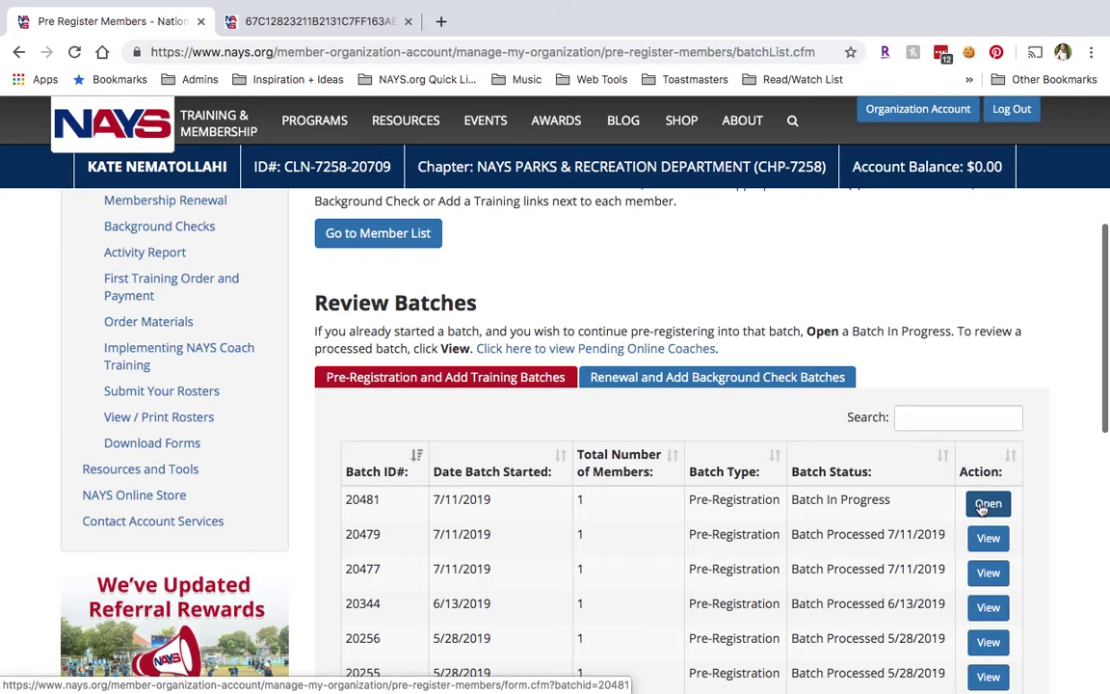
click(984, 505)
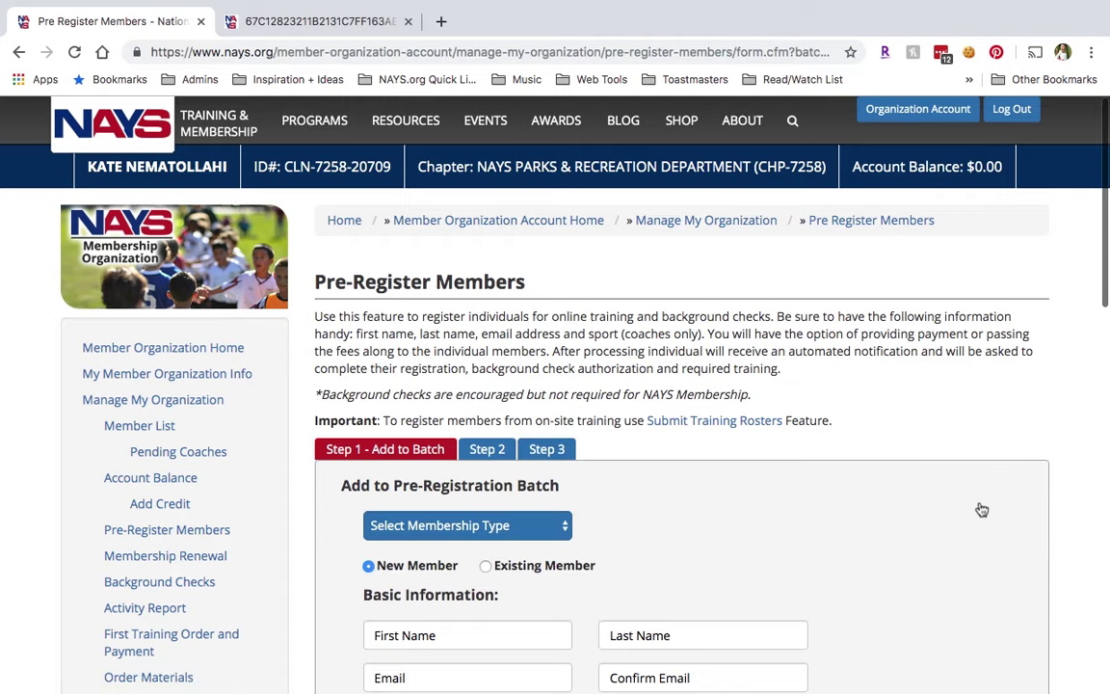
scroll(981, 508, down, 5)
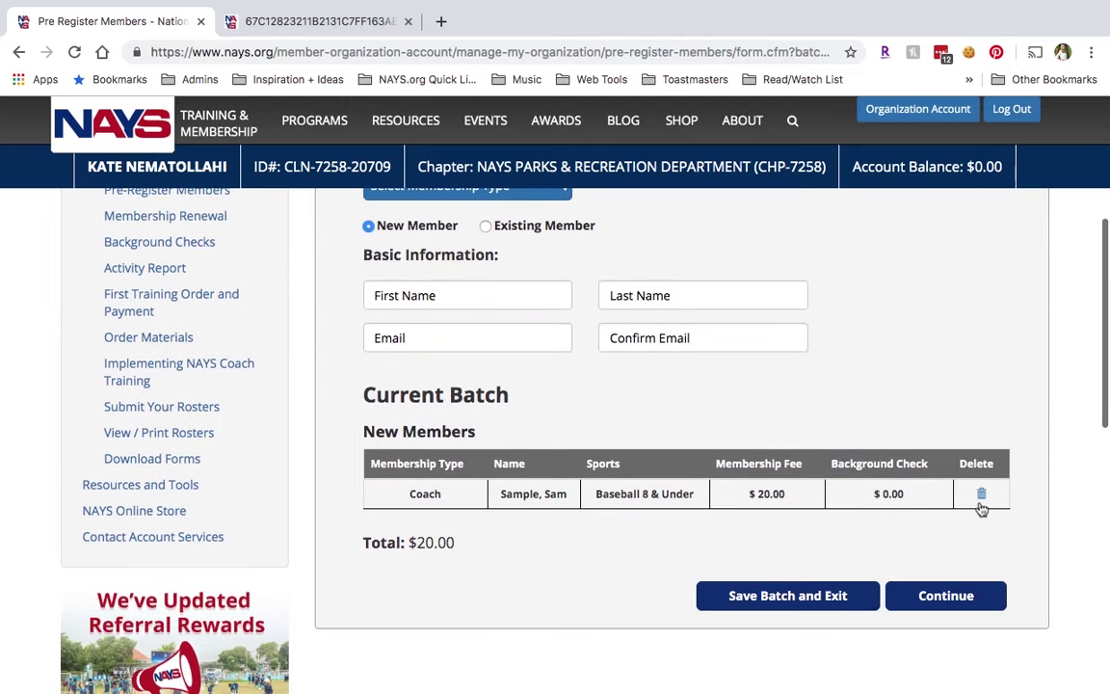
click(954, 595)
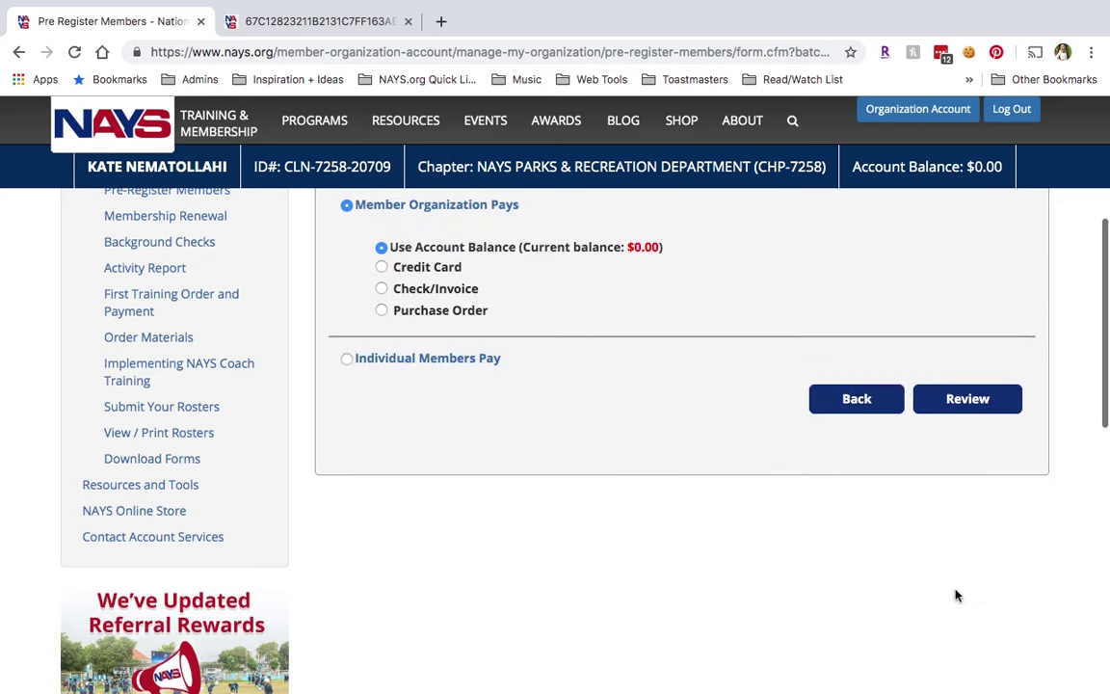
Select Credit Card as the payment method and review its payment details.
scroll(956, 596, up, 2)
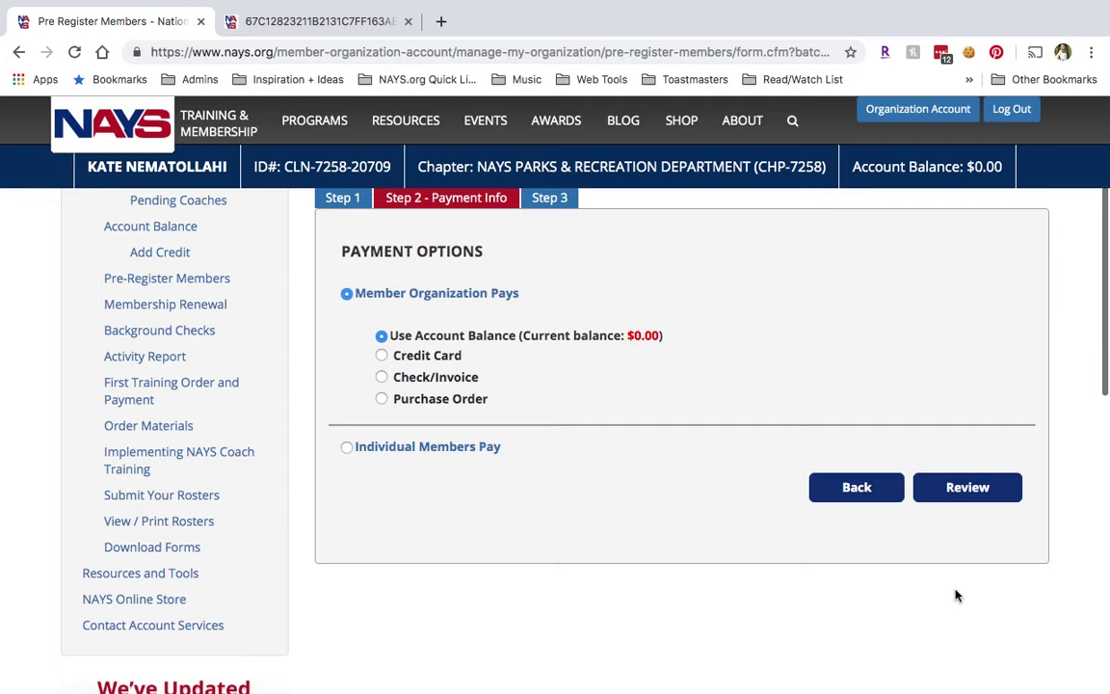
scroll(956, 596, up, 1)
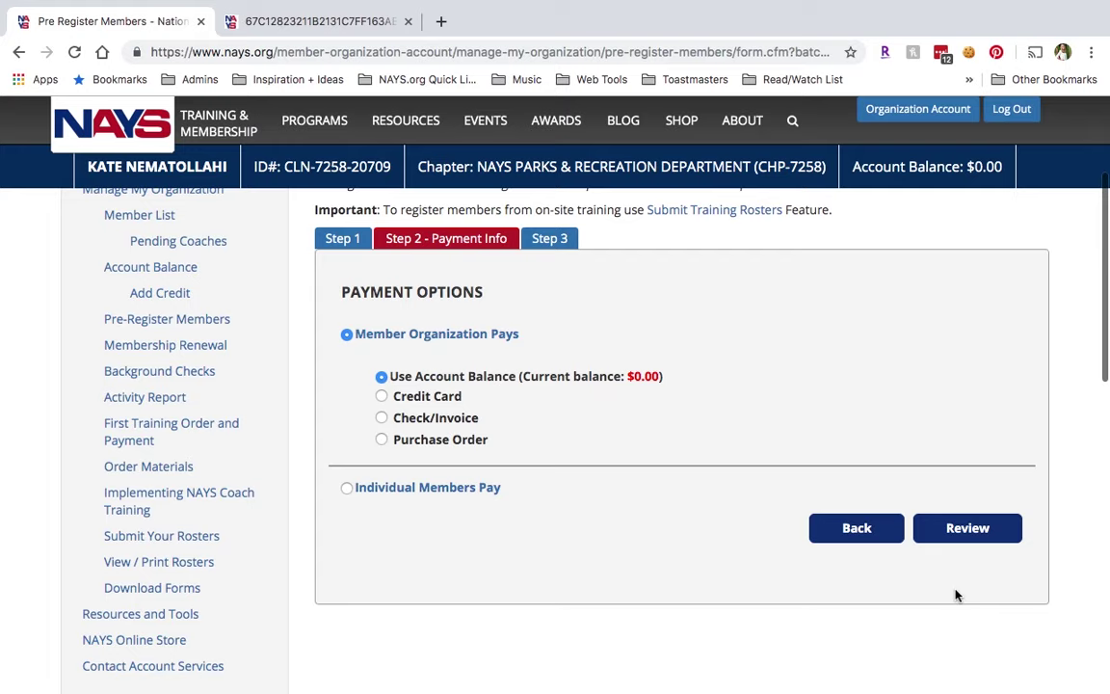
click(381, 396)
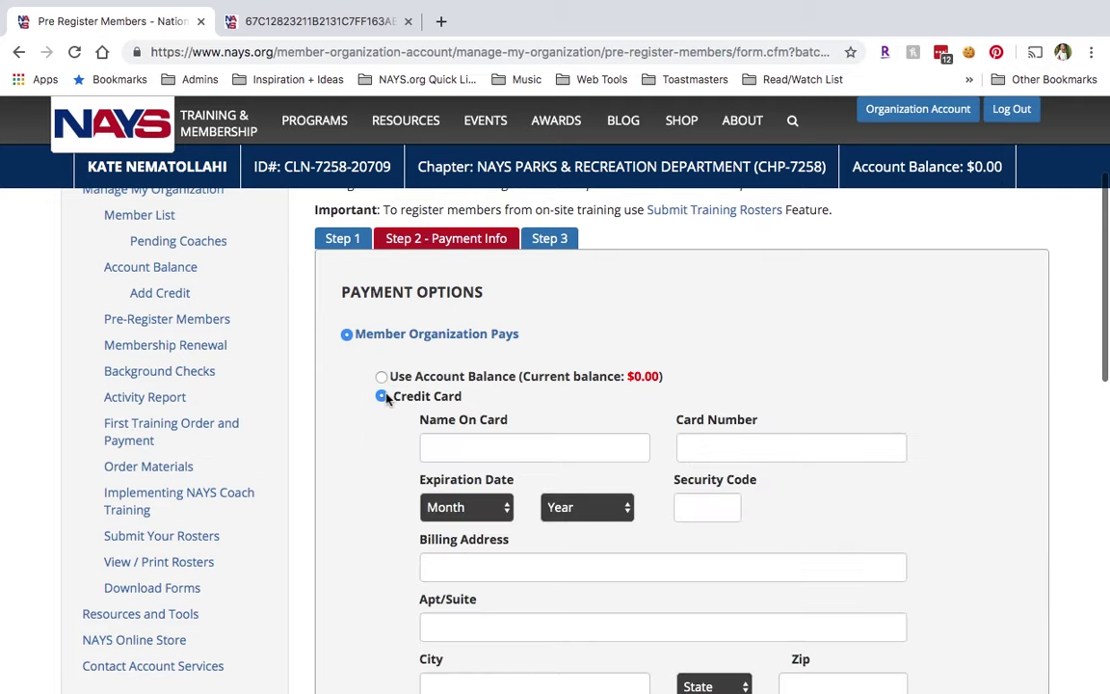
scroll(505, 372, down, 3)
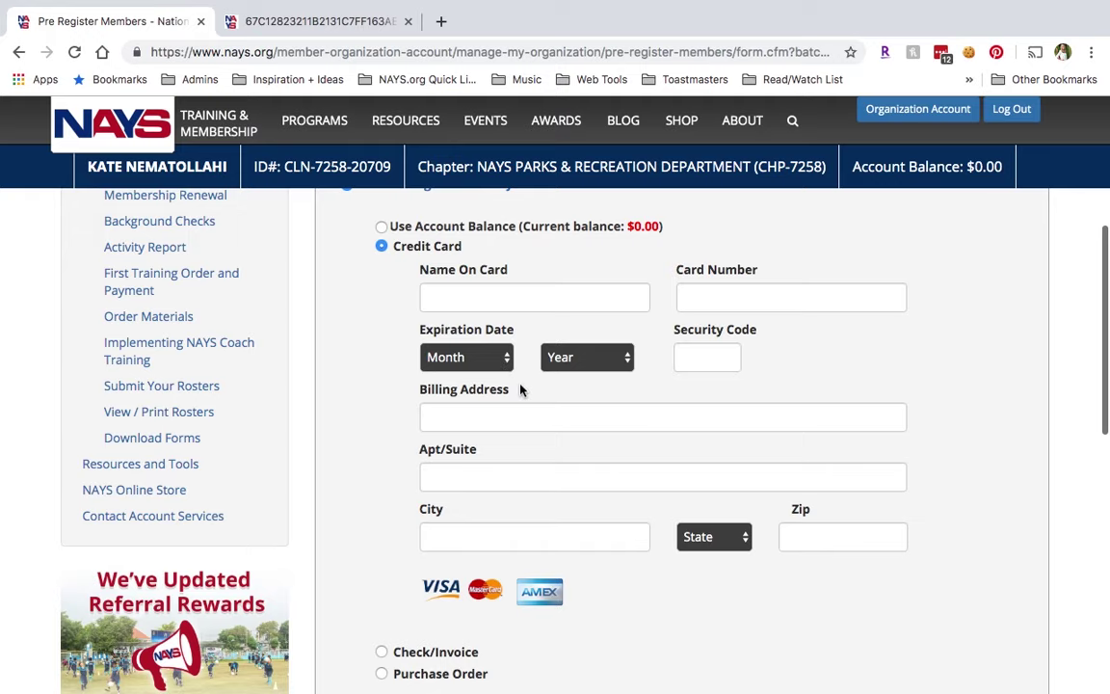
scroll(518, 387, down, 1)
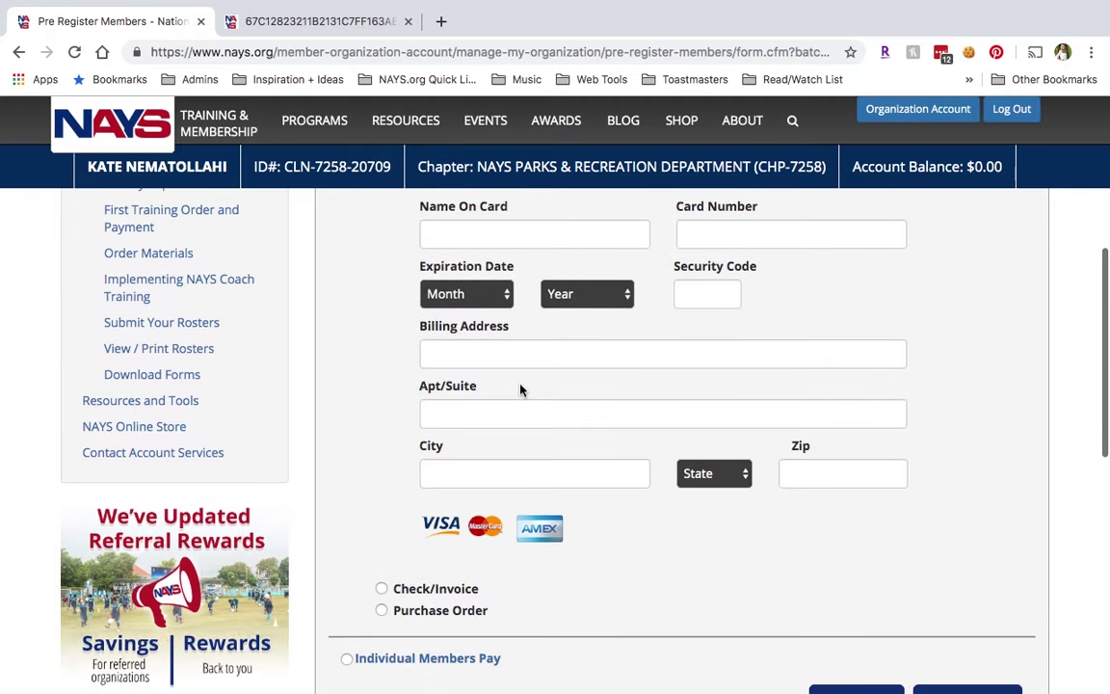
scroll(388, 544, down, 1)
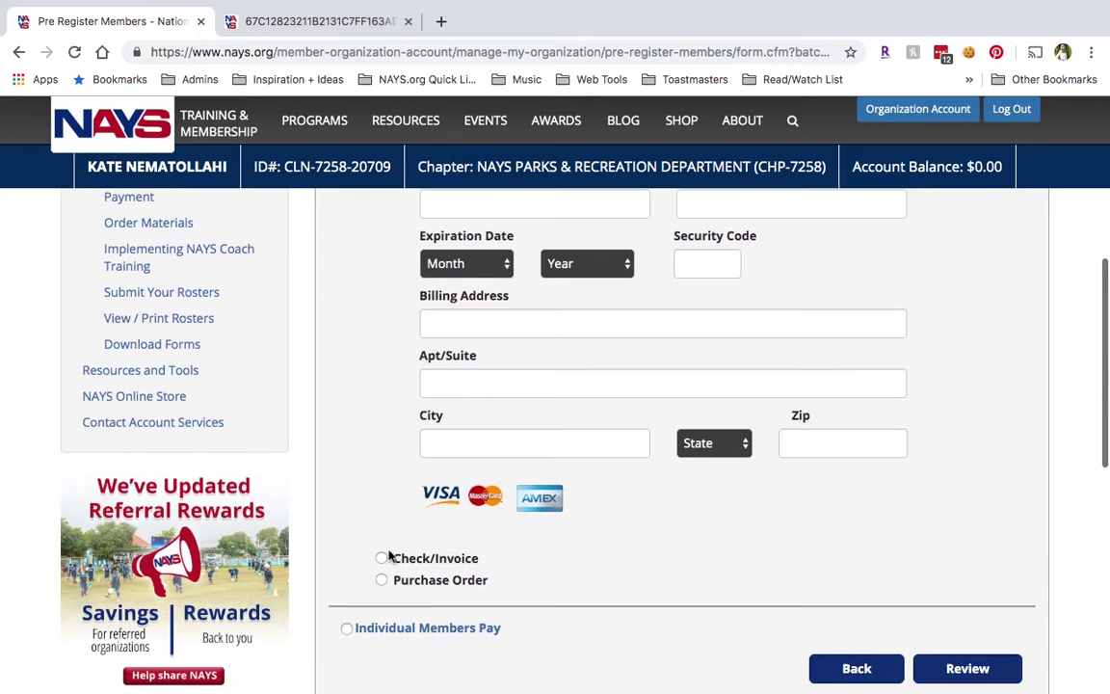
Switch to Check/Invoice, then settle on Purchase Order as the payment method.
click(382, 559)
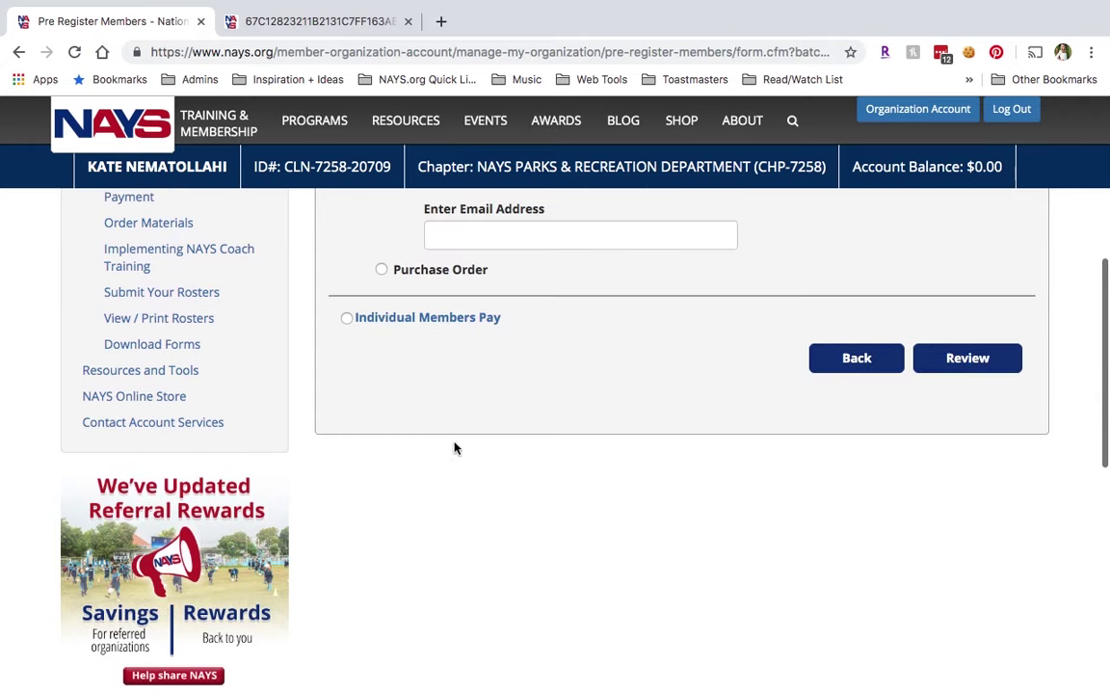
scroll(511, 336, up, 2)
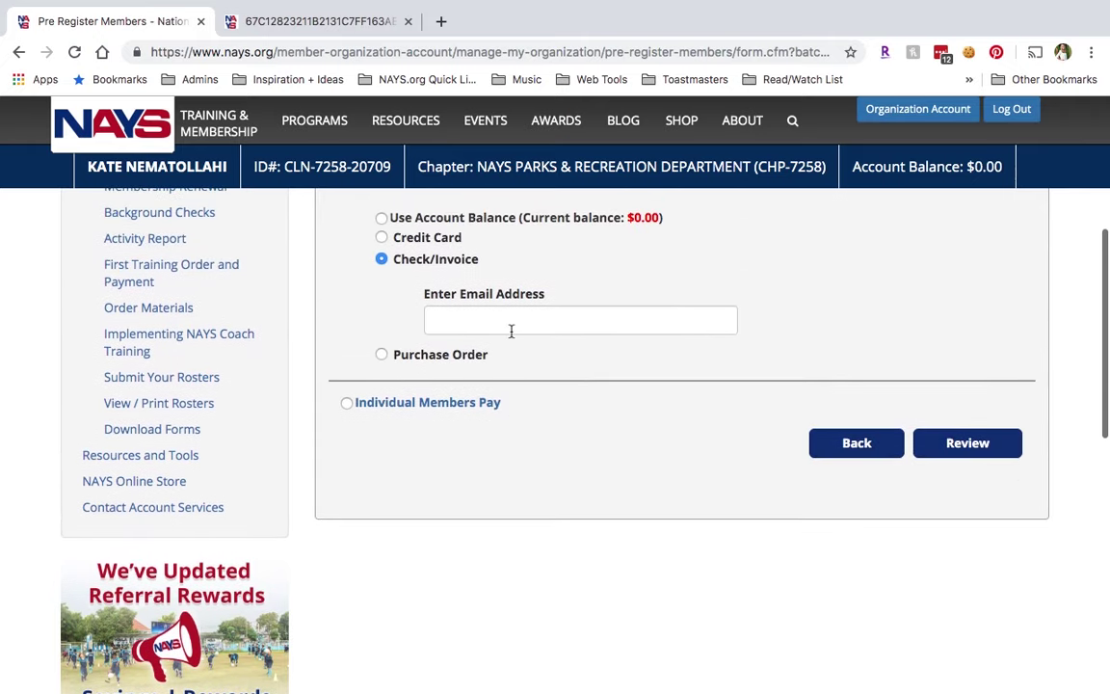
click(382, 355)
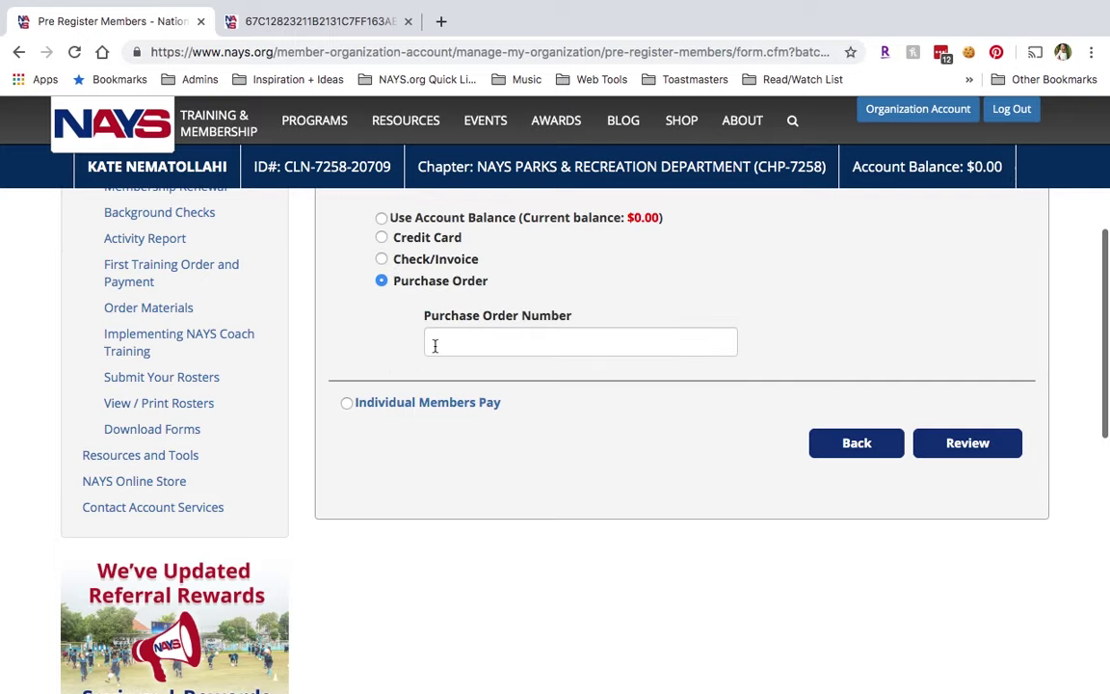
scroll(437, 345, down, 1)
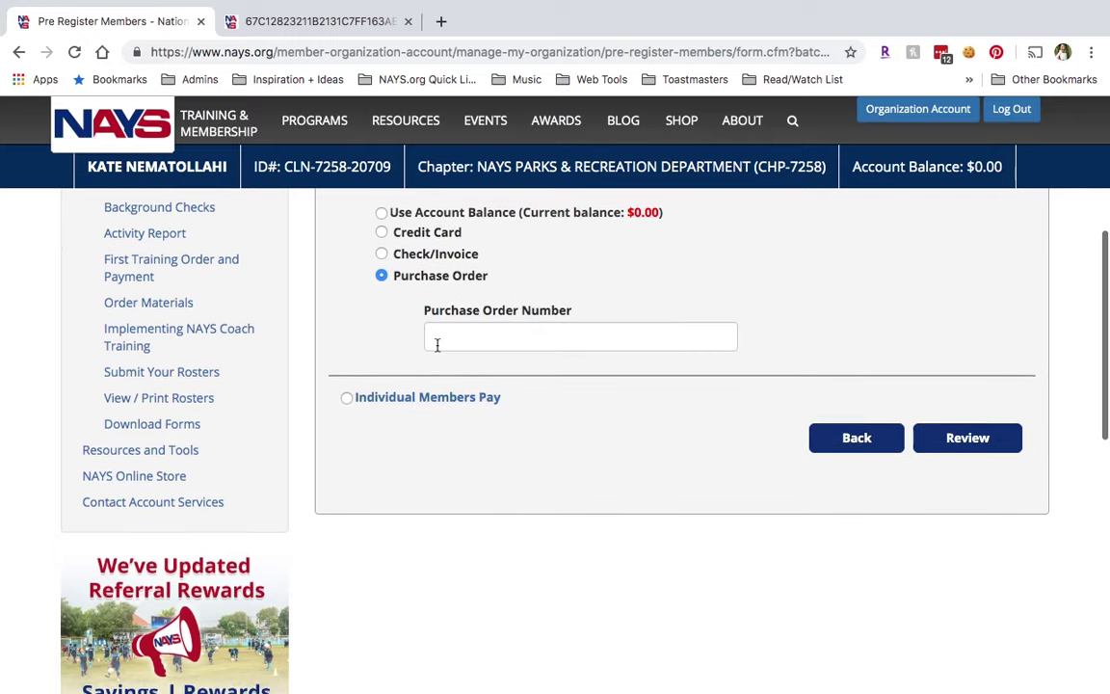
scroll(436, 345, up, 1)
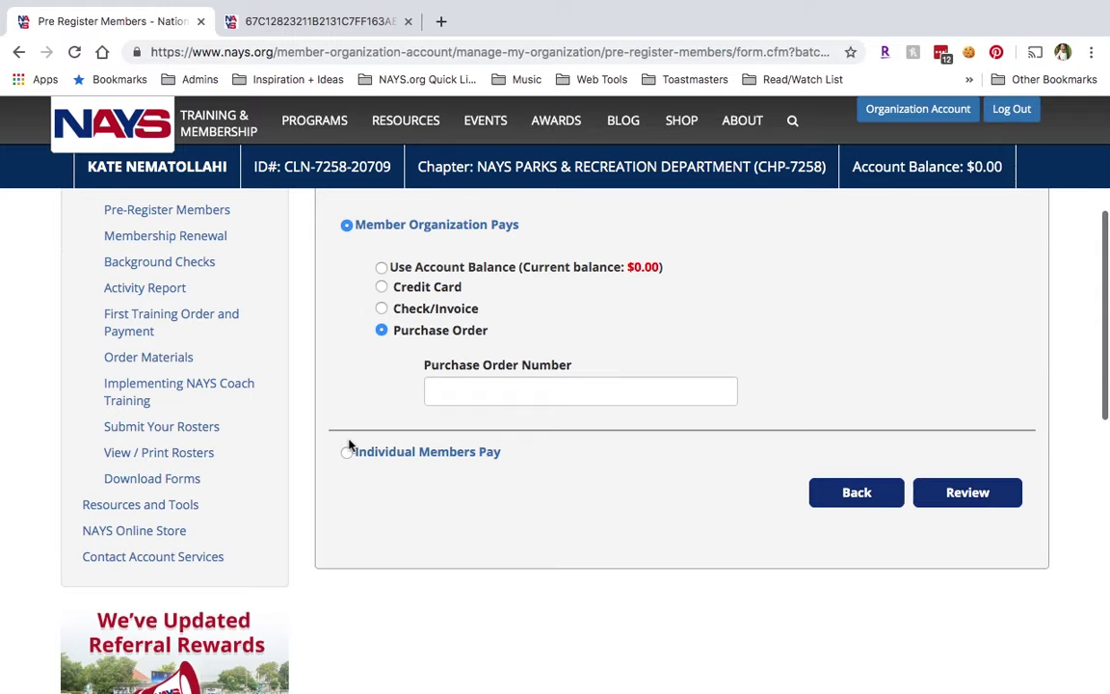
scroll(348, 444, down, 1)
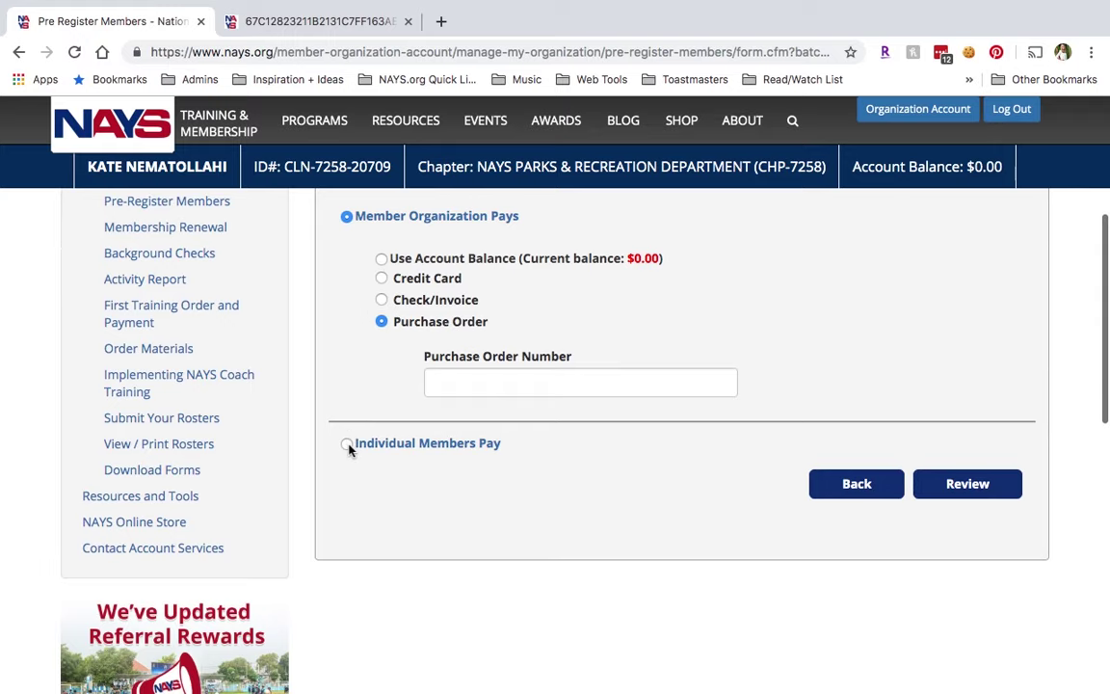
Have Member Organization Pay by Check/Invoice, enter the invoice e-mail address, and go to review.
click(348, 444)
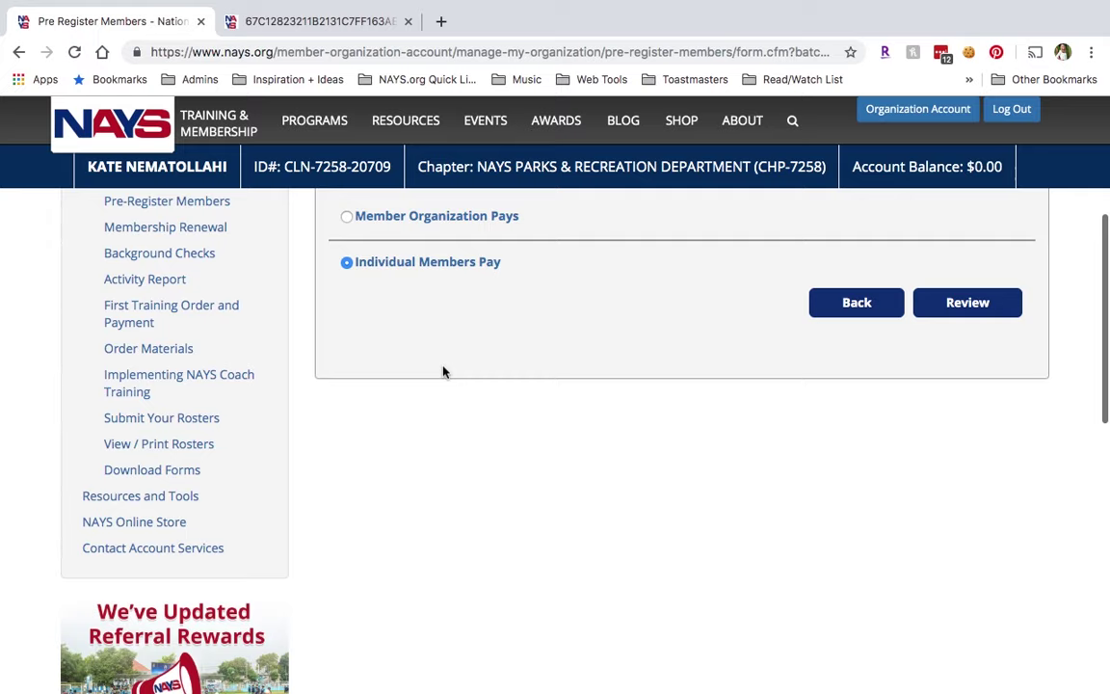
scroll(444, 371, up, 1)
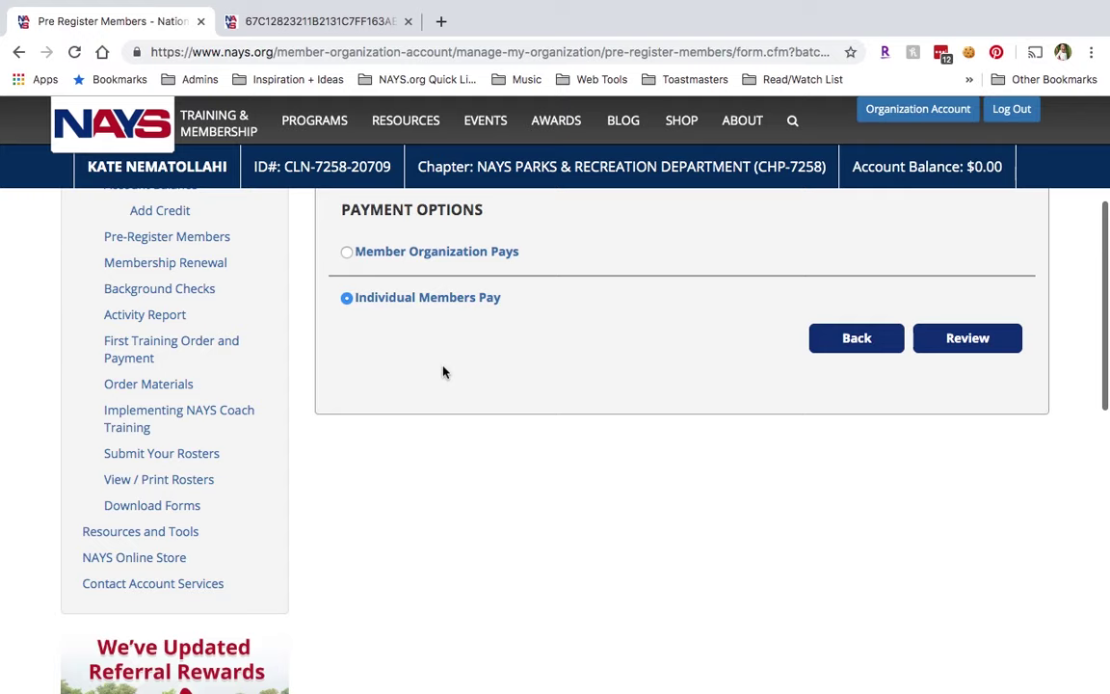
click(348, 253)
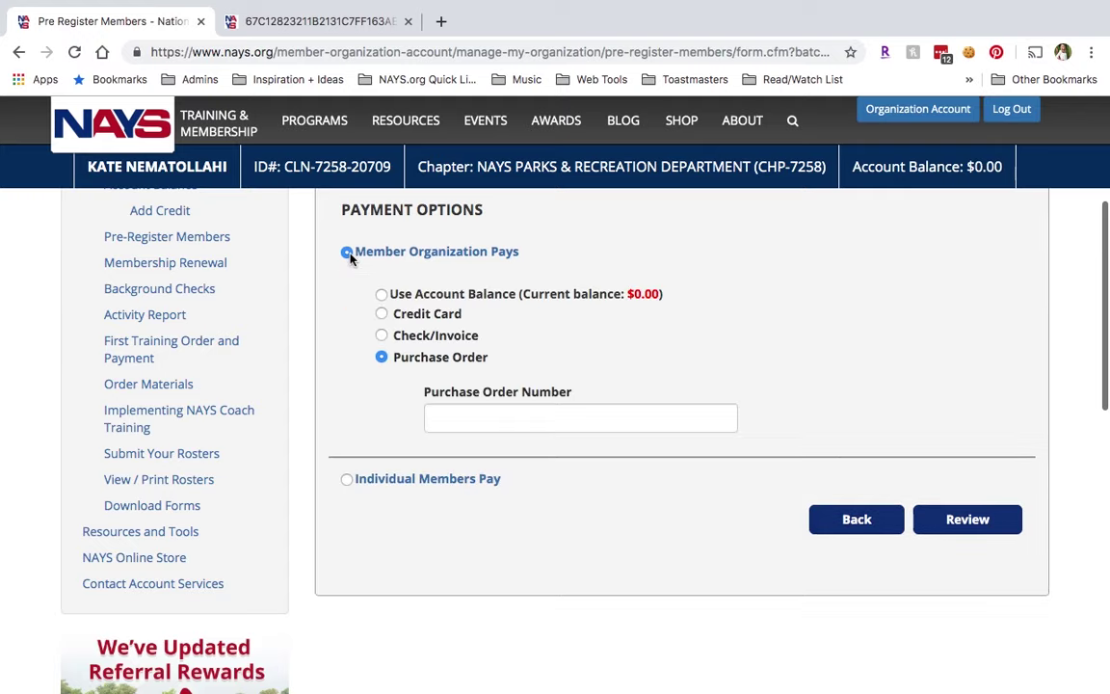
click(381, 335)
click(453, 387)
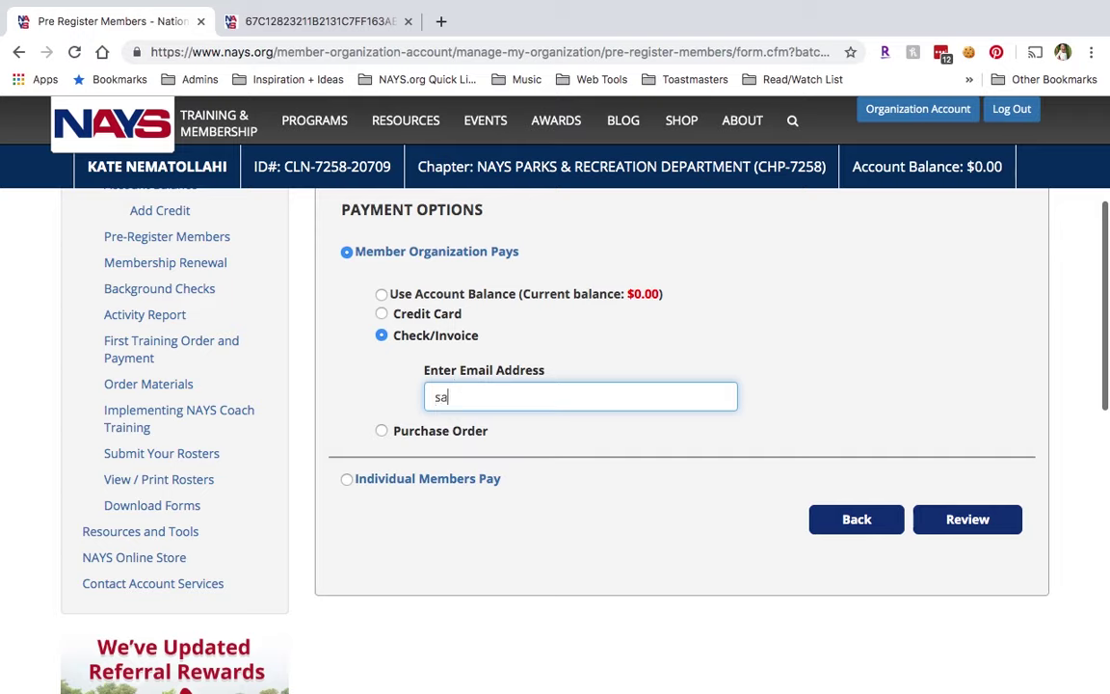
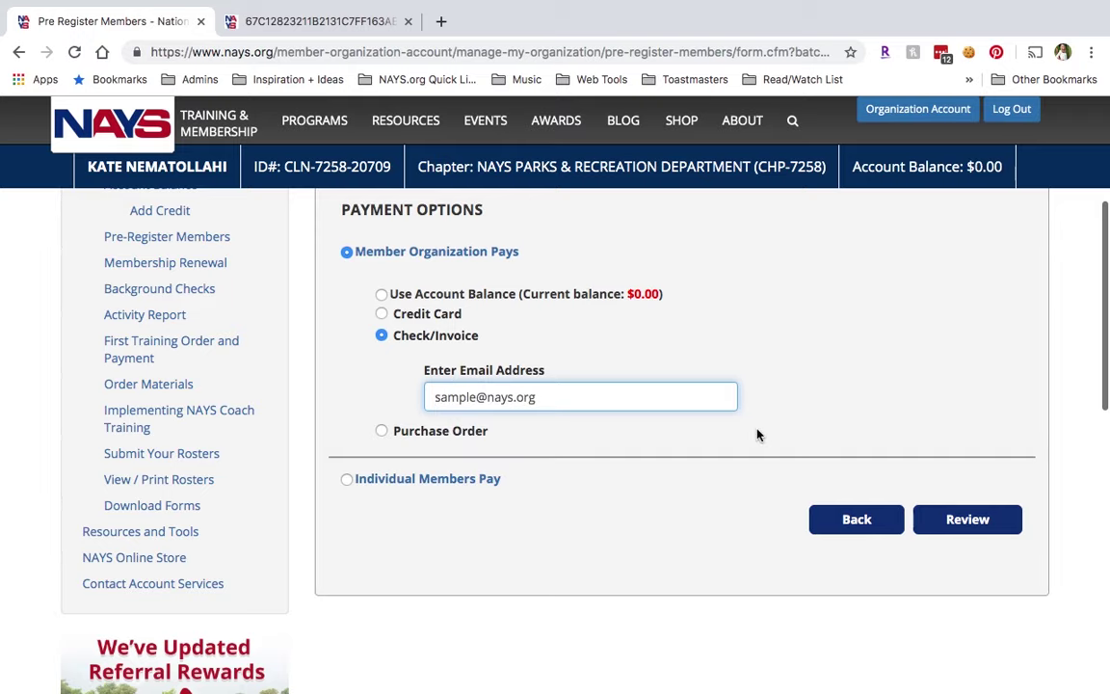
click(949, 519)
Process the payment and submit the $20.00 one-coach batch.
scroll(796, 396, up, 1)
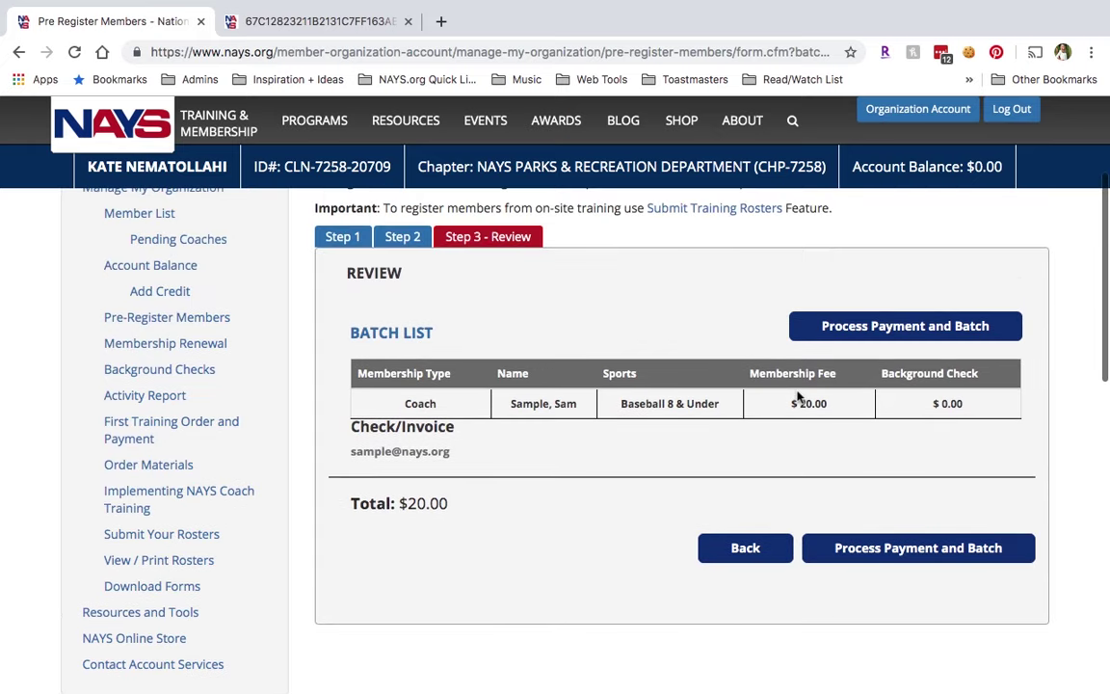
click(857, 559)
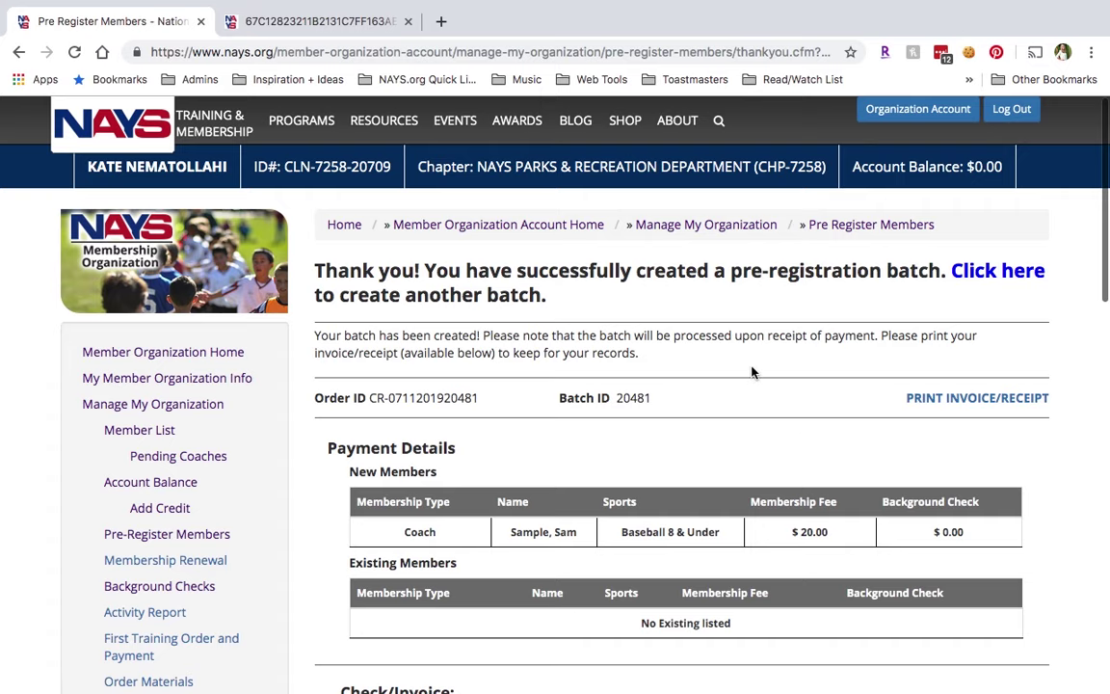
View the invoice/receipt PDF showing $20.00 by Check/Invoice, then return to the confirmation page.
scroll(753, 372, down, 1)
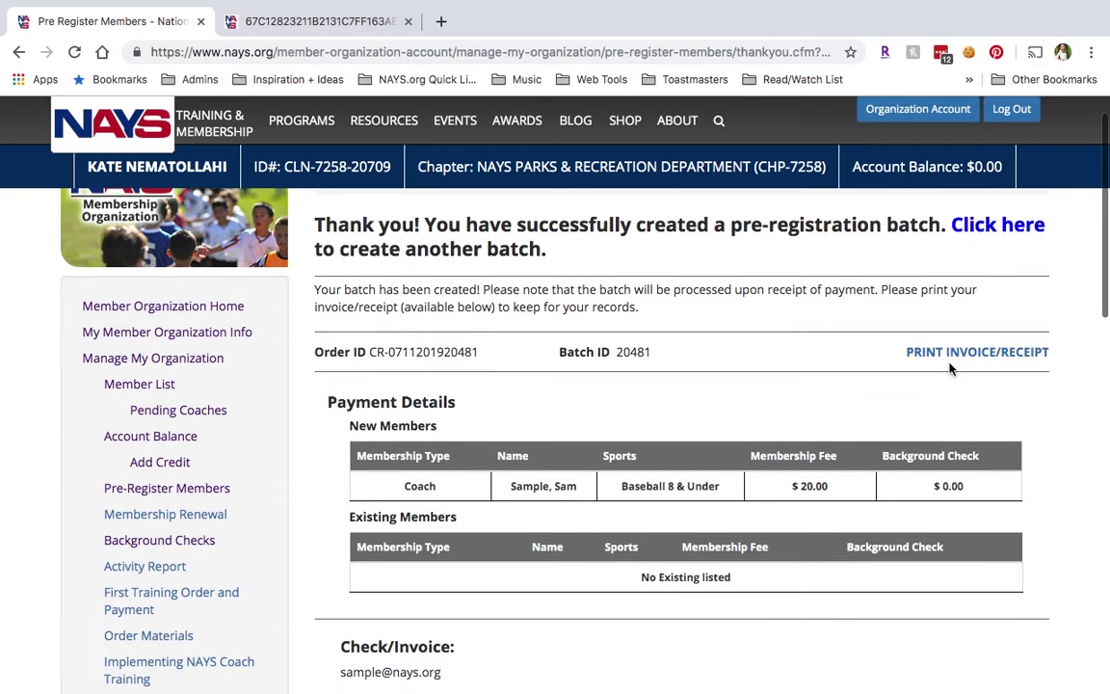
click(954, 353)
scroll(649, 282, down, 5)
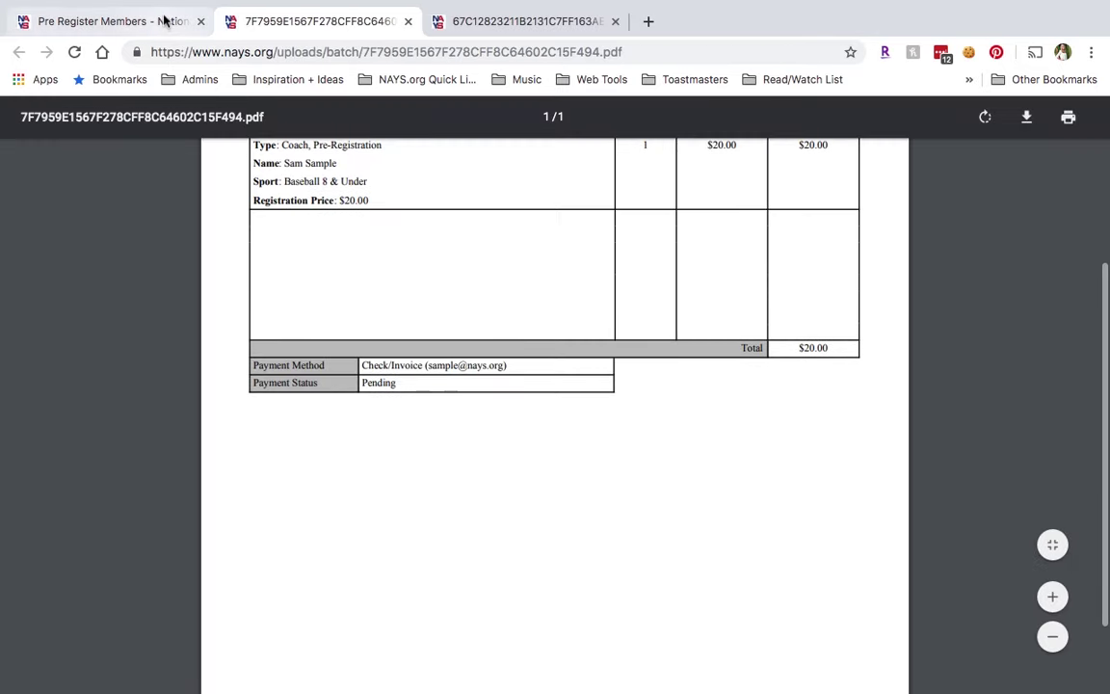
click(164, 19)
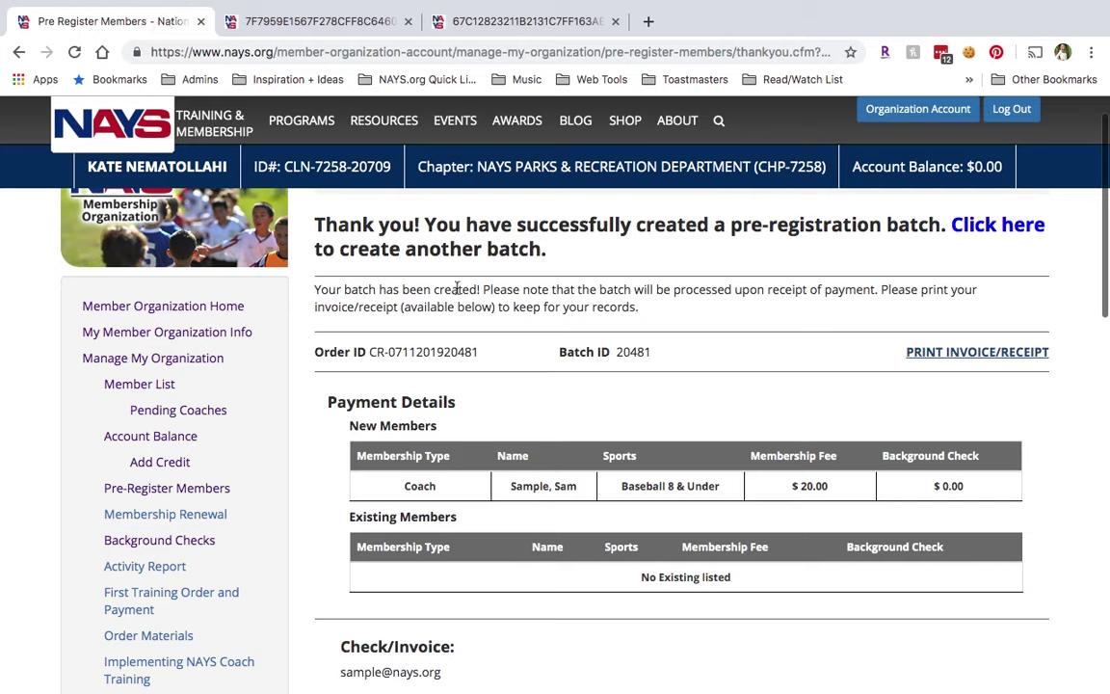